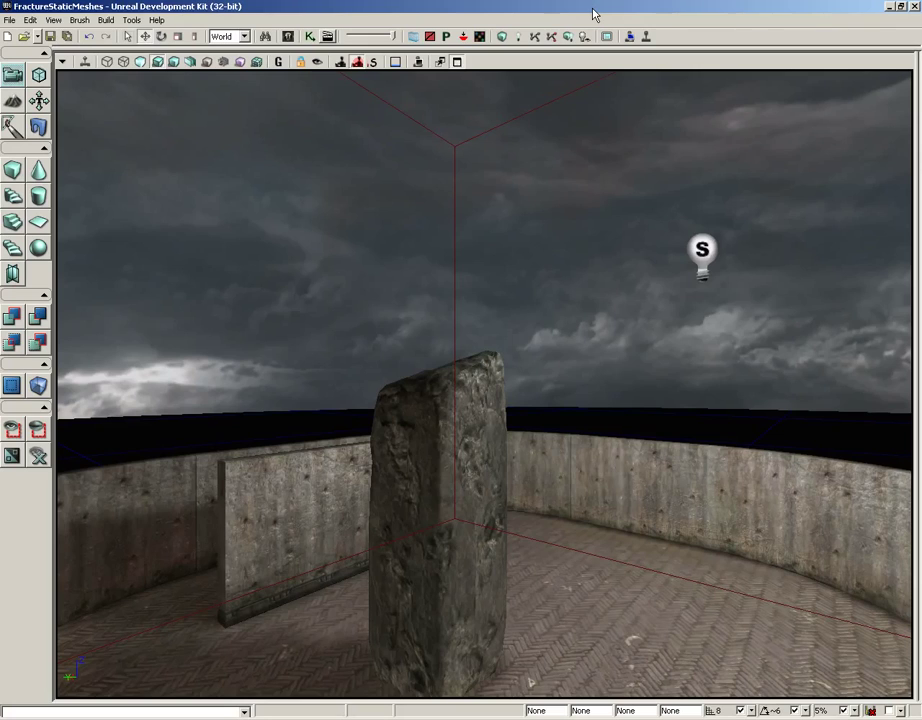
Open fractured_column from the asset browser in the Static Mesh Editor and show its Fracture Tool.
click(288, 37)
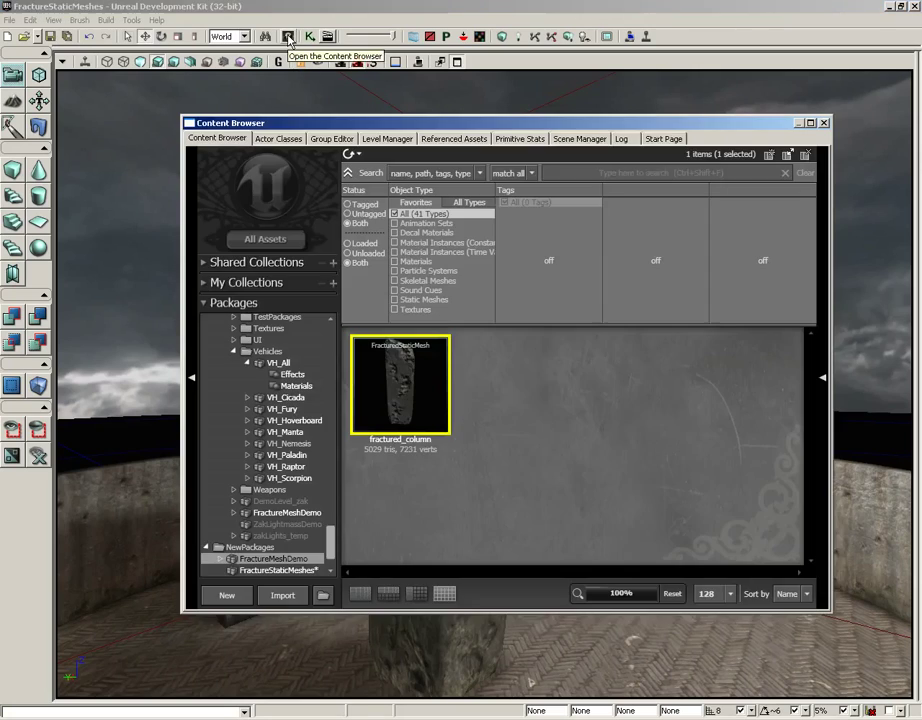
mouse_move(413, 398)
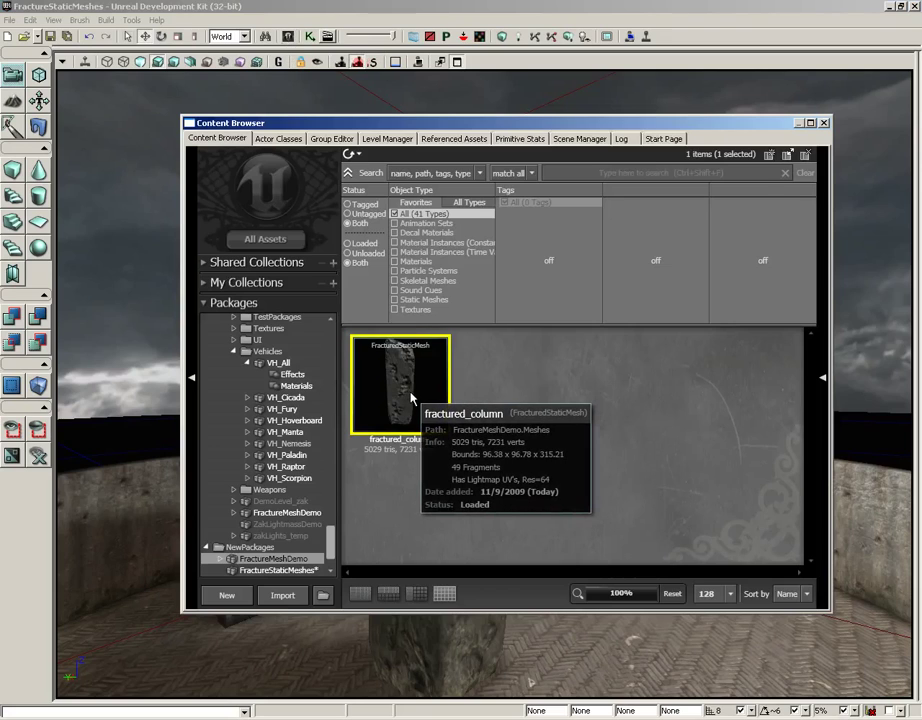
double_click(410, 398)
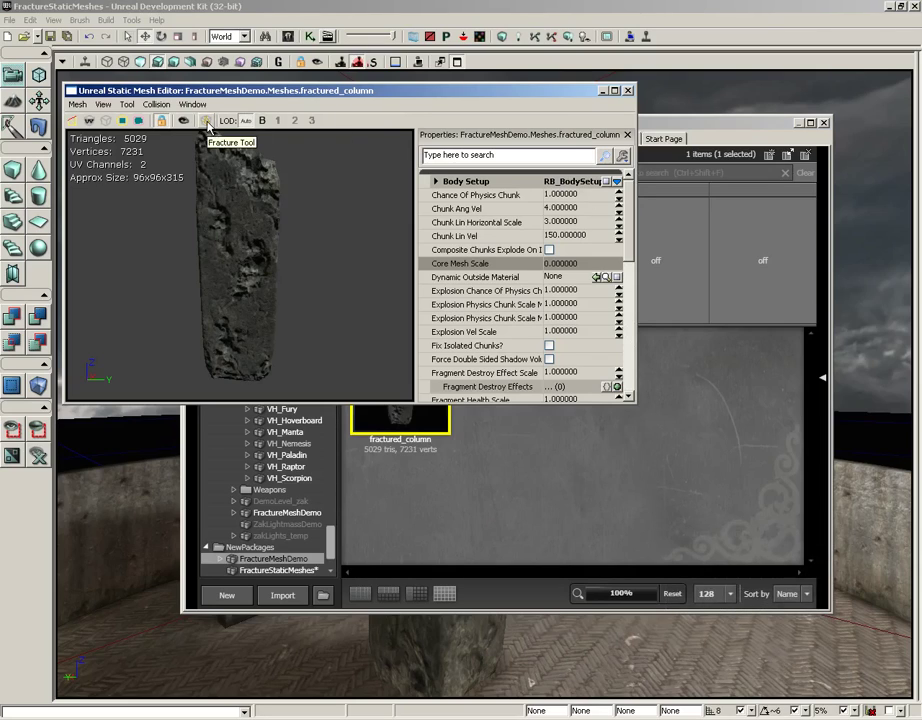
click(207, 121)
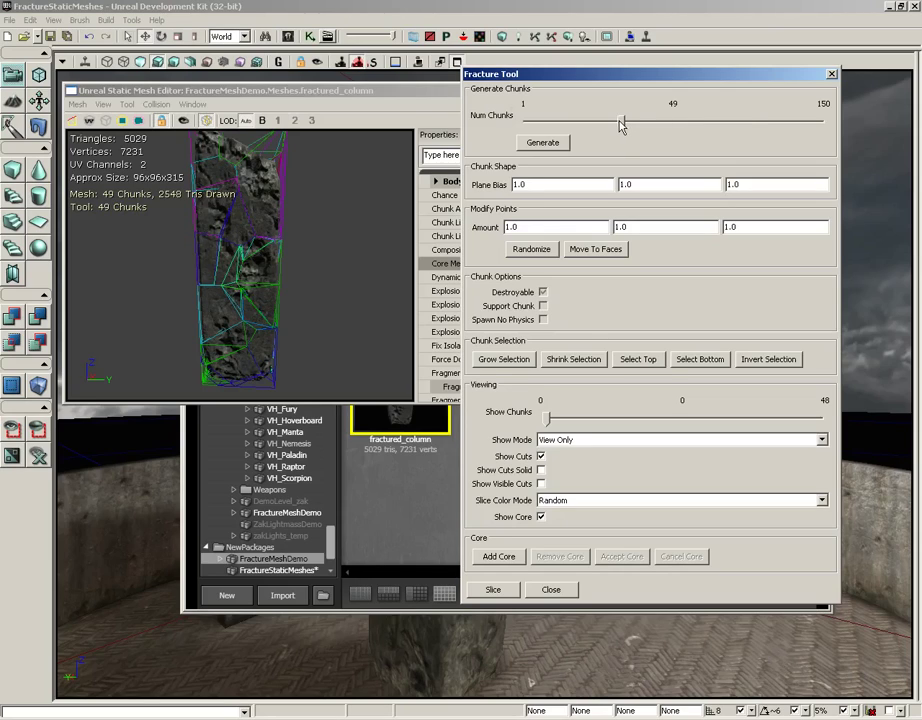
Set Num Chunks to about 50 (49 chunks), keeping Plane Bias at 1.0, 1.0, 1.0.
mouse_move(621, 125)
mouse_down()
mouse_move(801, 123)
mouse_move(625, 128)
mouse_up()
double_click(519, 184)
key(Tab)
key(Tab)
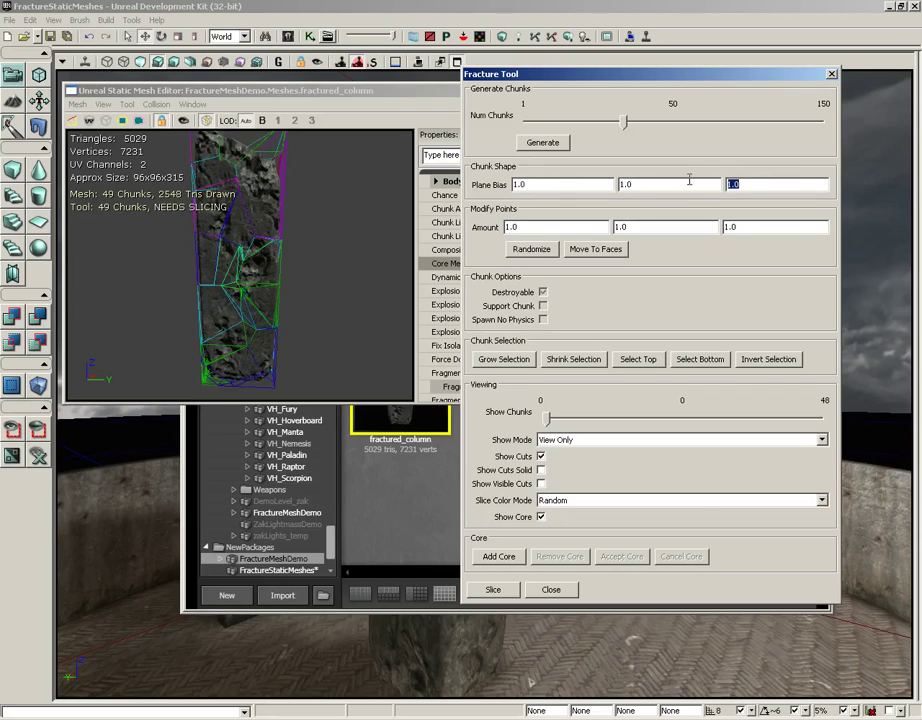
drag(305, 255, 304, 229)
right_drag(304, 229, 302, 309)
drag(302, 309, 303, 231)
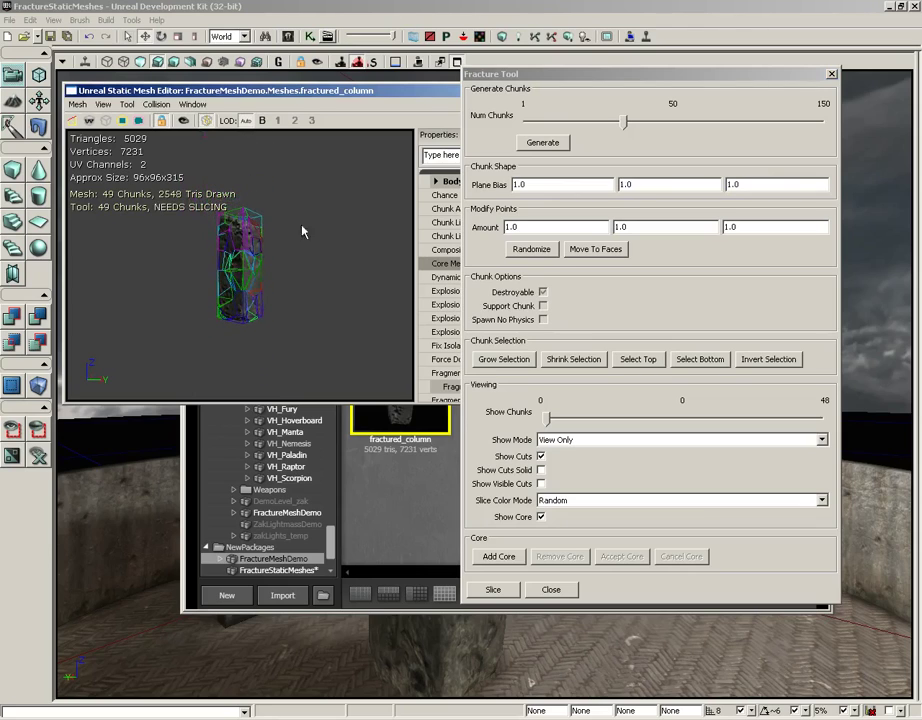
scroll(293, 215, up, 5)
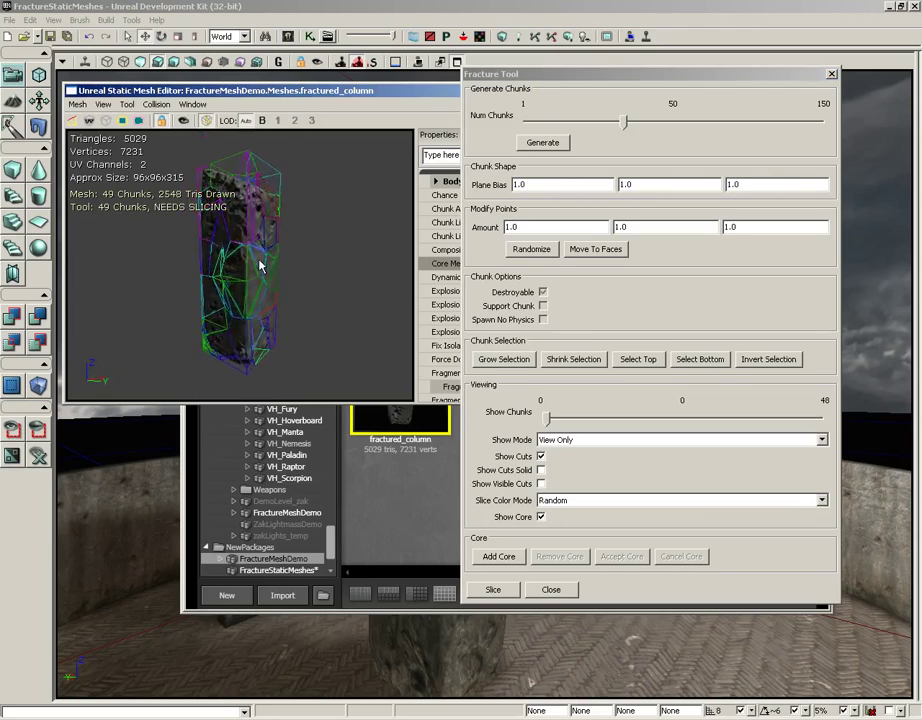
Turn on Show Cuts Solid and try .1 for the first two Plane Bias values.
click(541, 470)
drag(300, 262, 417, 212)
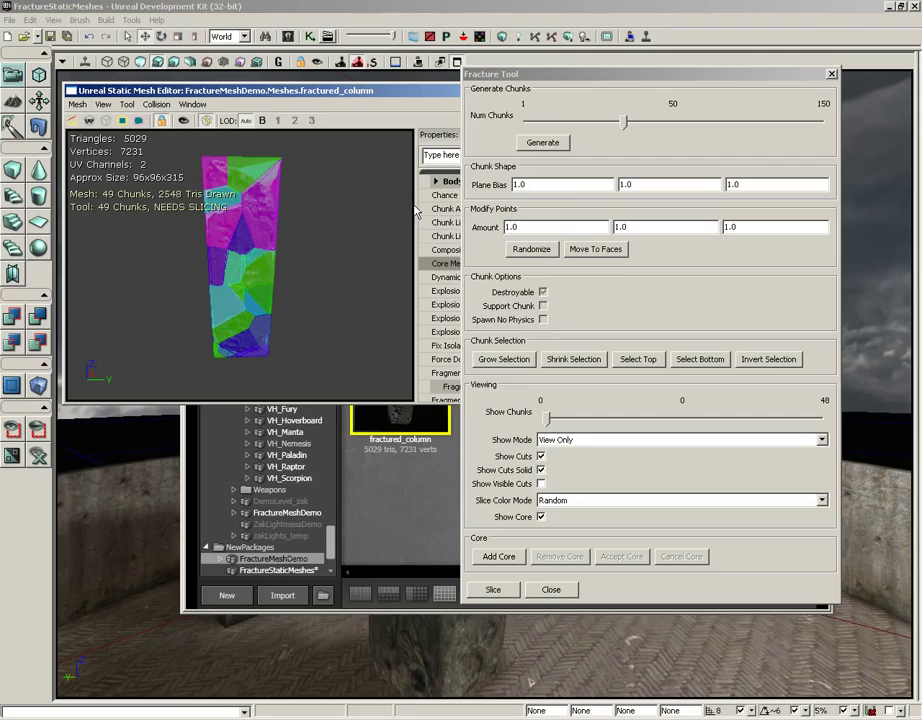
click(560, 184)
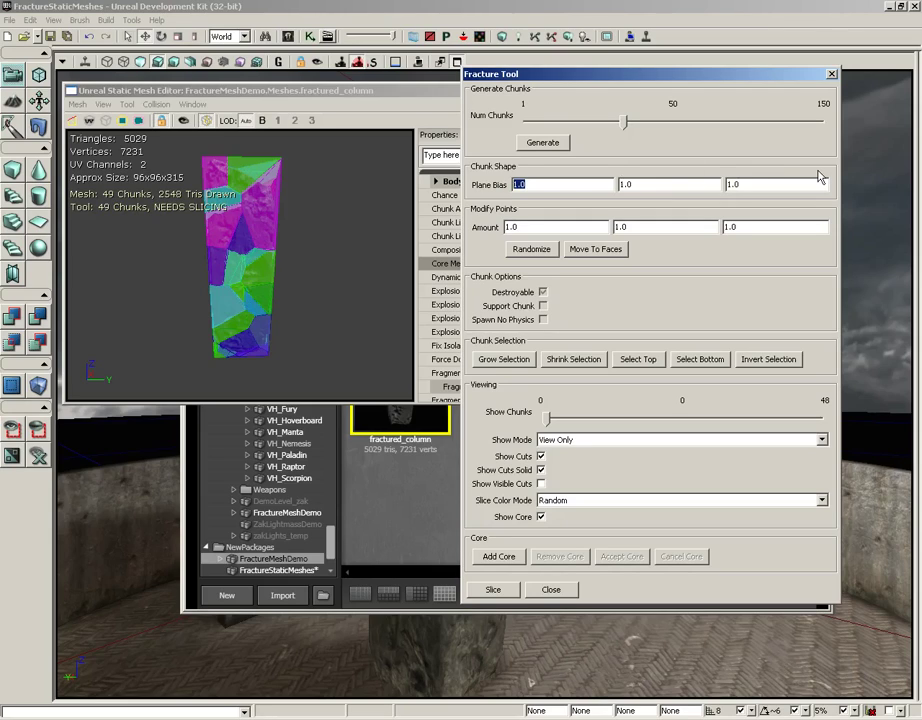
text(.1)
key(Tab)
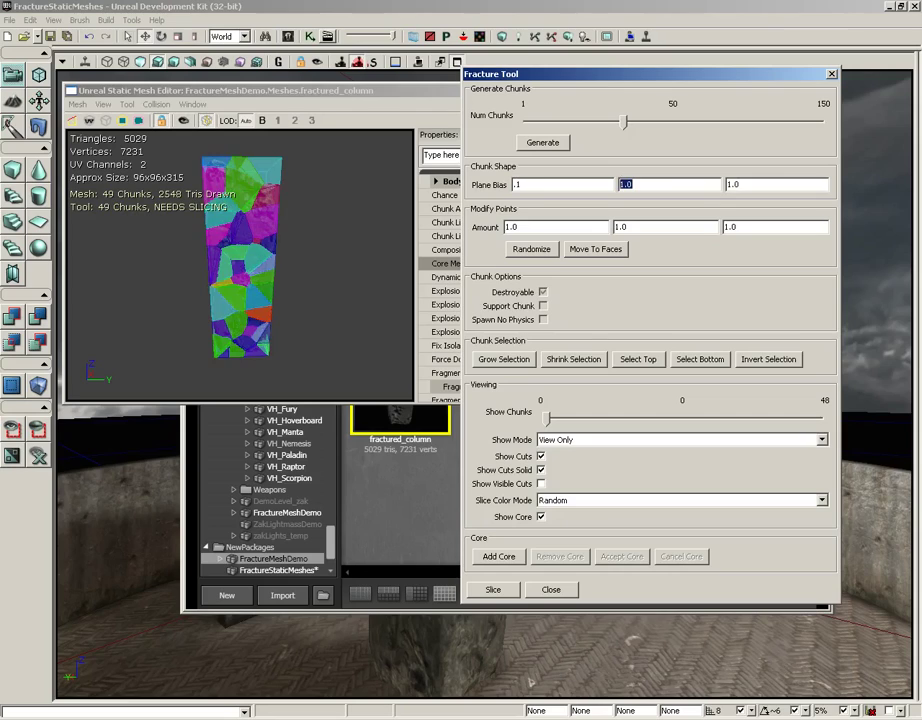
text(.1)
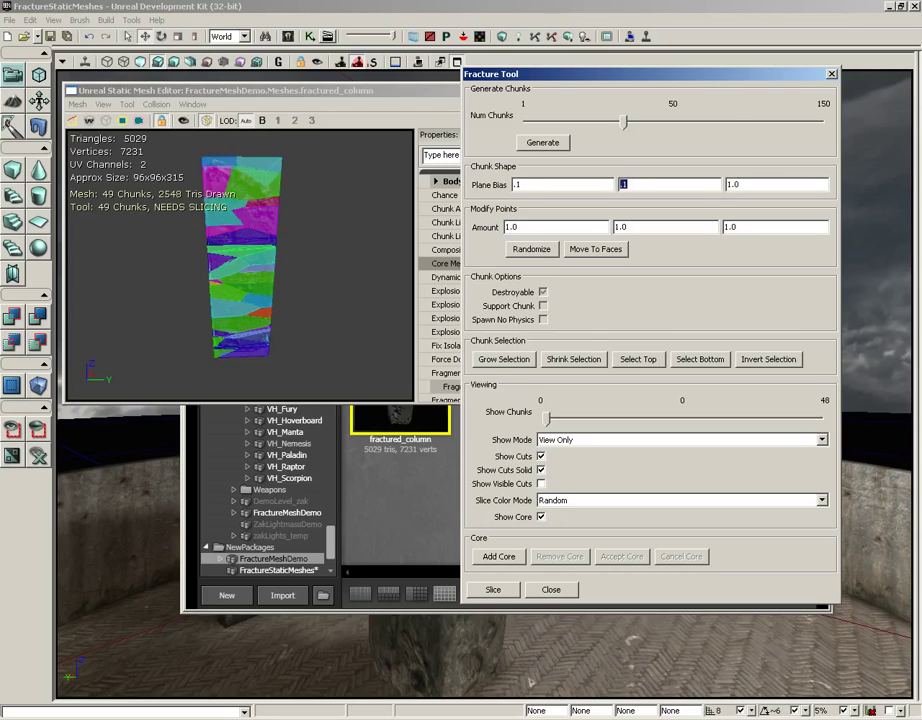
mouse_move(323, 280)
mouse_down()
mouse_move(360, 272)
mouse_move(280, 280)
mouse_move(243, 327)
mouse_move(241, 298)
mouse_move(308, 293)
mouse_up()
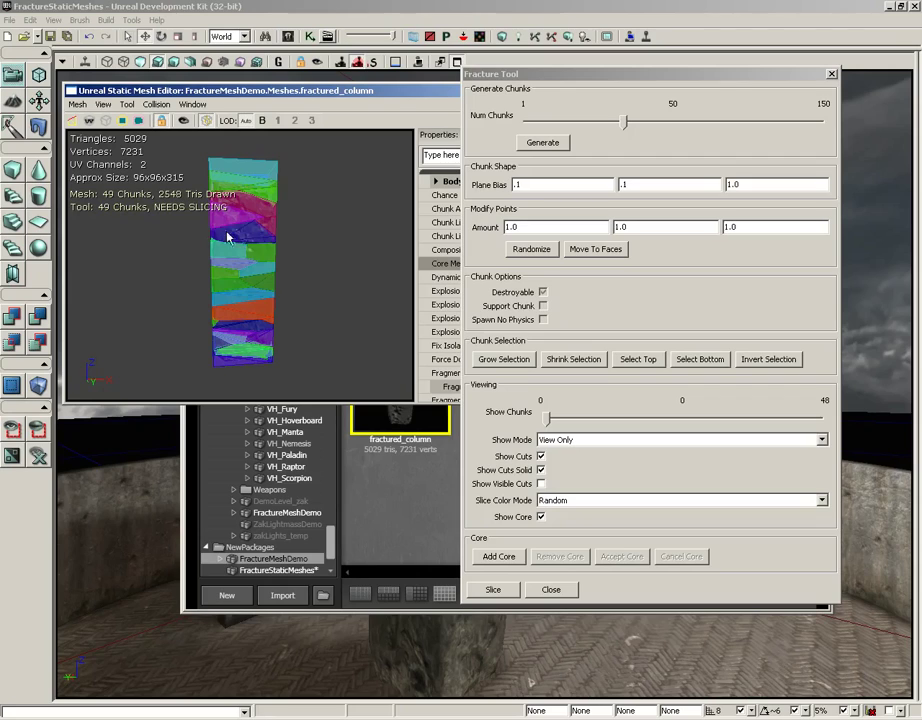
drag(239, 243, 352, 265)
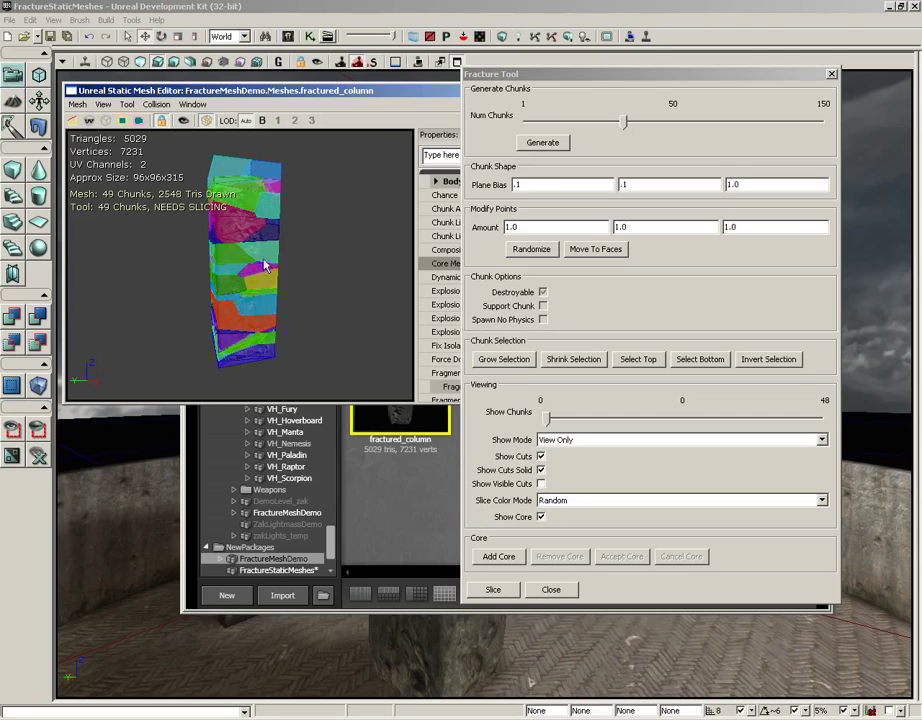
Set the Plane Bias values back to 1.
click(550, 186)
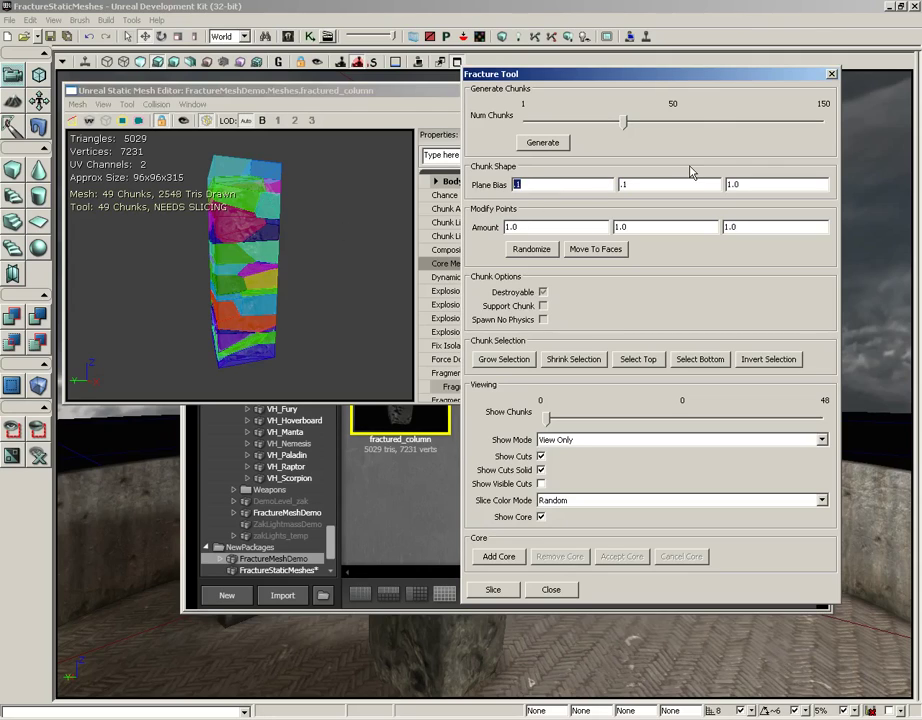
text(1)
key(Tab)
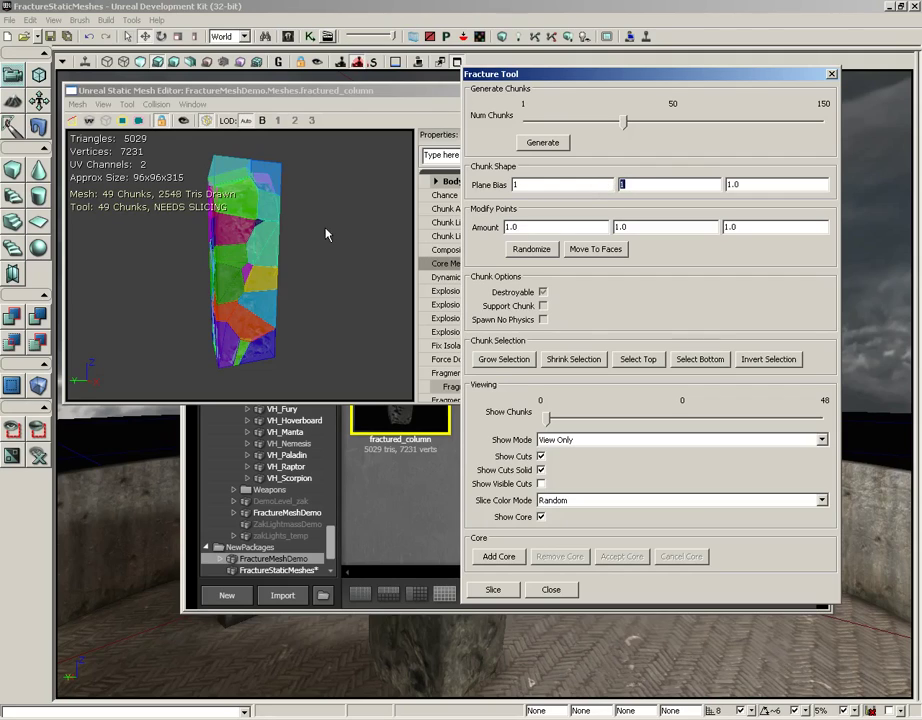
mouse_move(326, 234)
mouse_down()
mouse_move(375, 267)
mouse_move(375, 255)
mouse_move(320, 248)
mouse_up()
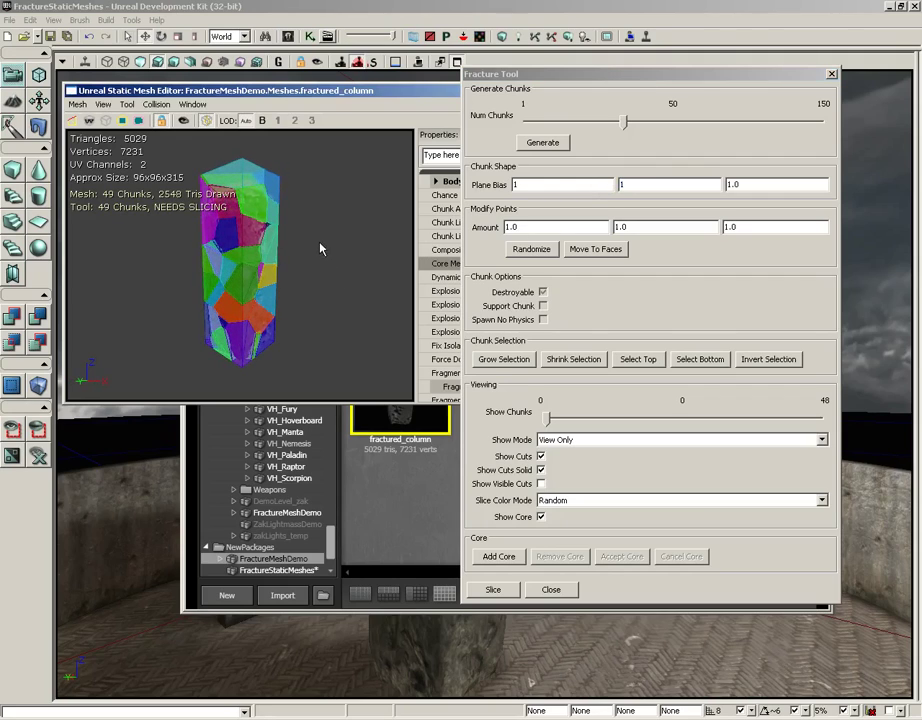
Select the top chunk of the column and orbit and zoom to inspect its size values.
click(257, 235)
drag(307, 233, 335, 214)
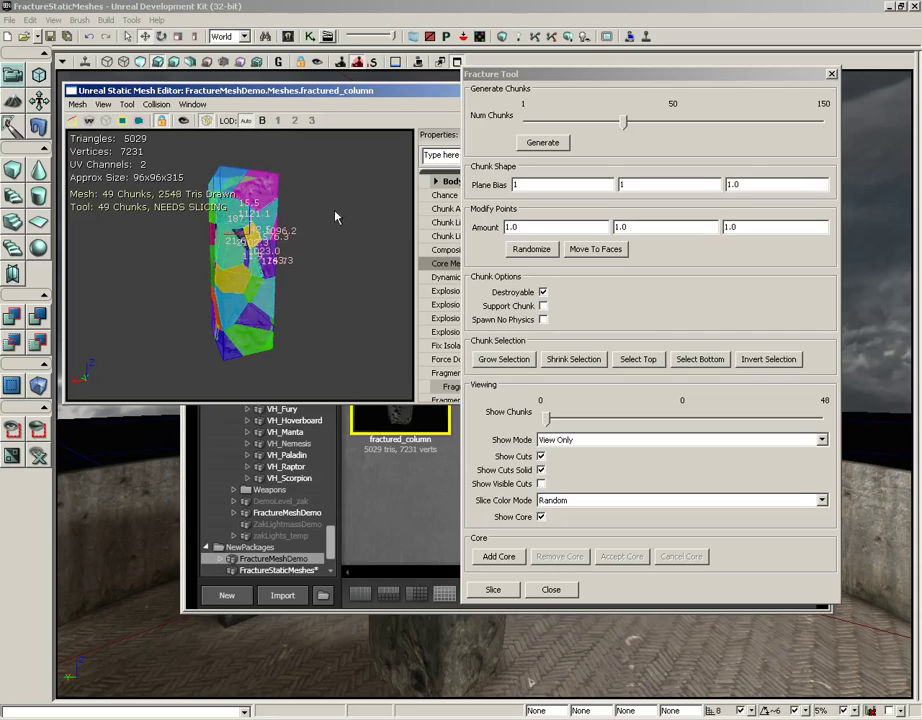
click(270, 183)
drag(270, 183, 291, 150)
drag(327, 196, 374, 245)
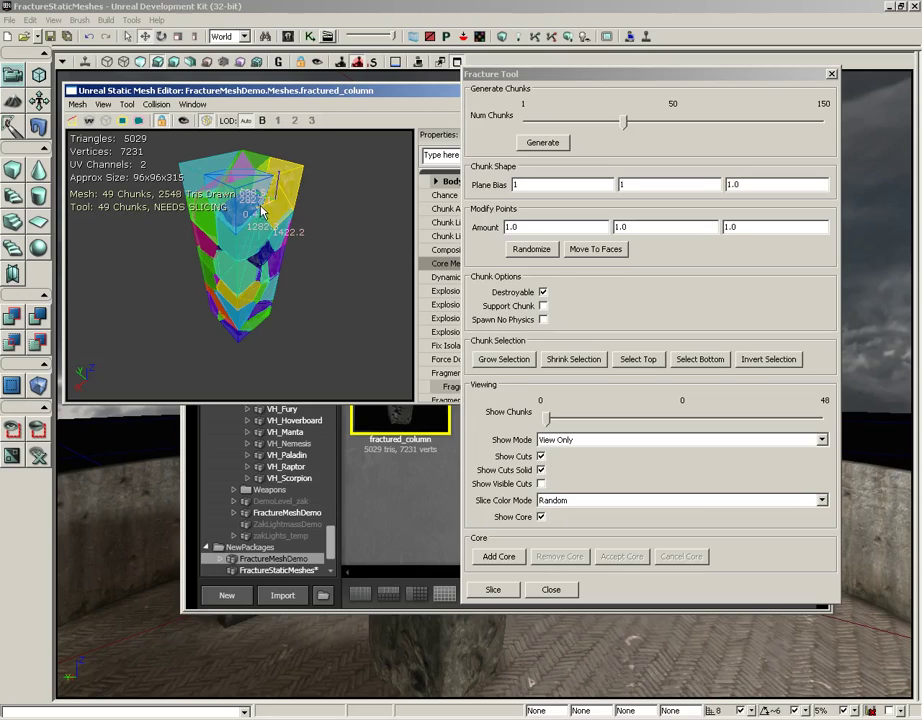
mouse_move(356, 220)
right_down()
mouse_move(294, 175)
mouse_move(354, 219)
right_up()
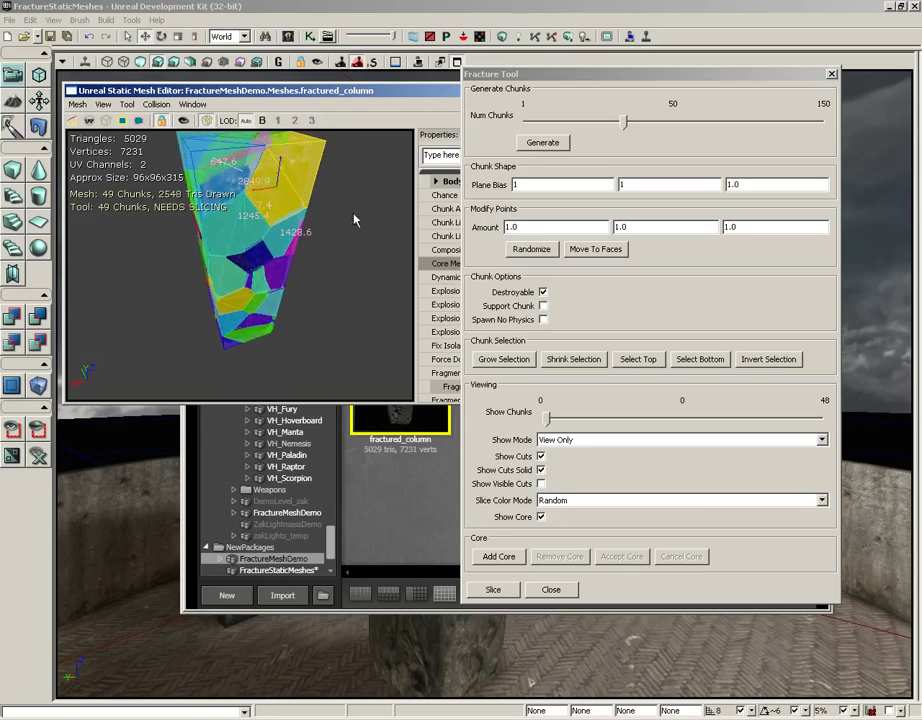
drag(354, 219, 249, 178)
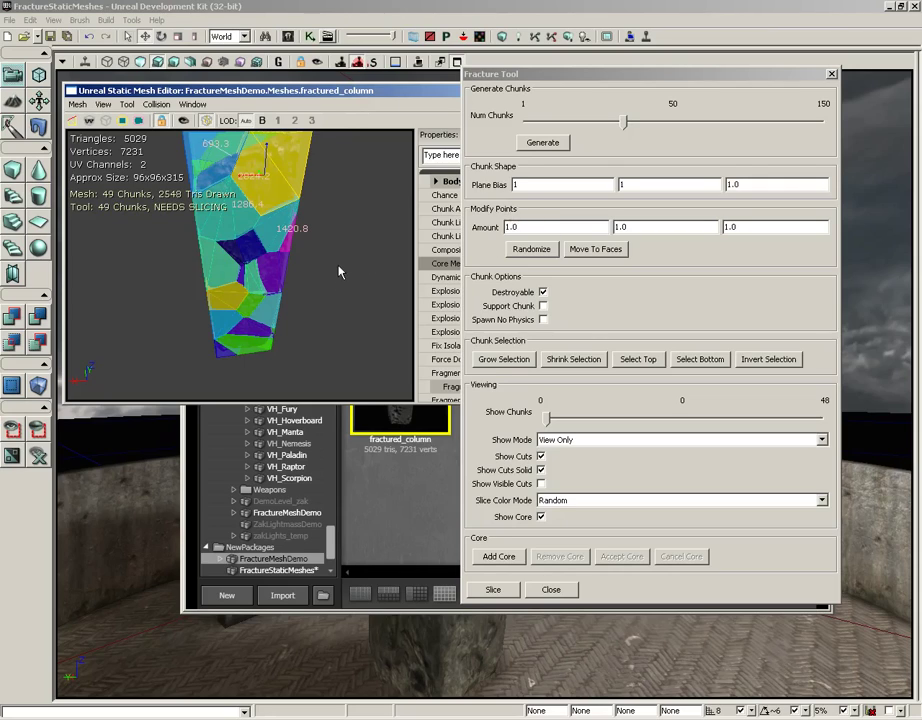
Randomize the chunk points and set Modify Points Amount to 10, 10, 10.
mouse_move(340, 237)
mouse_down()
mouse_move(329, 226)
mouse_move(344, 232)
mouse_up()
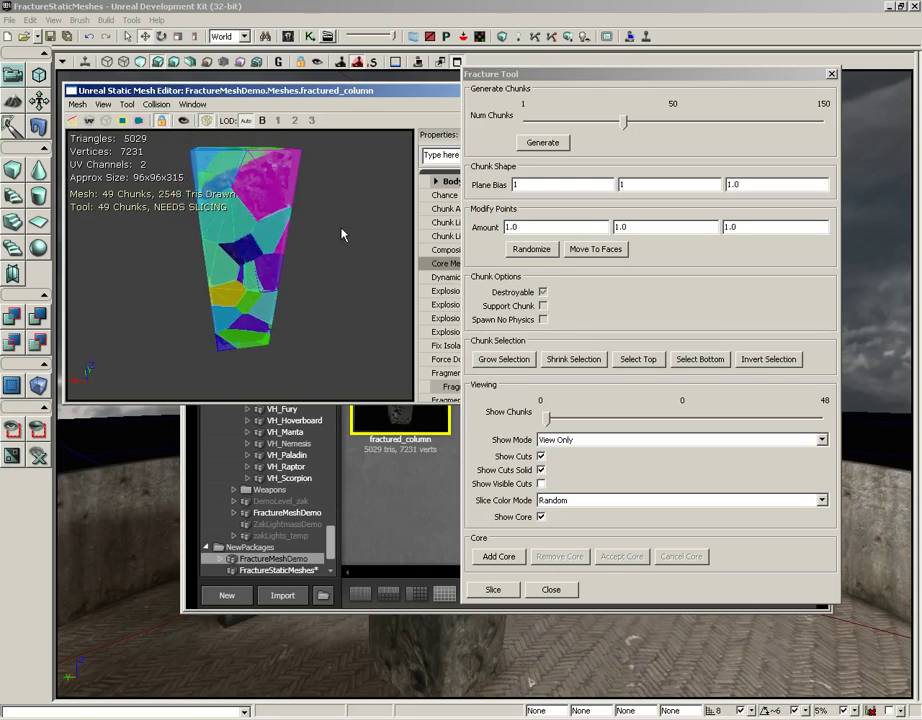
click(531, 250)
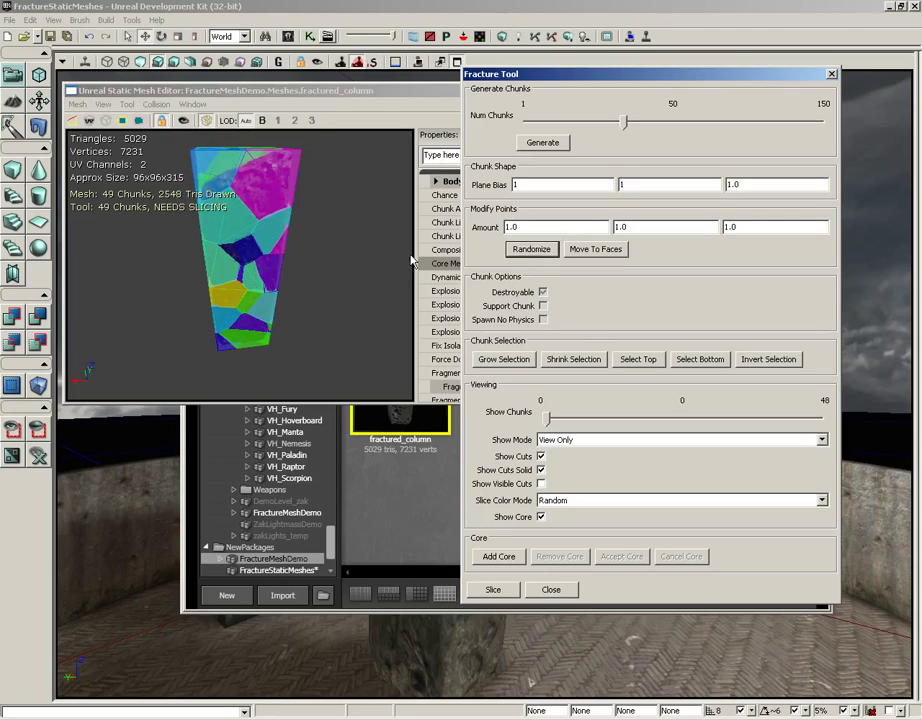
drag(531, 227, 508, 227)
key(Tab)
text(1)
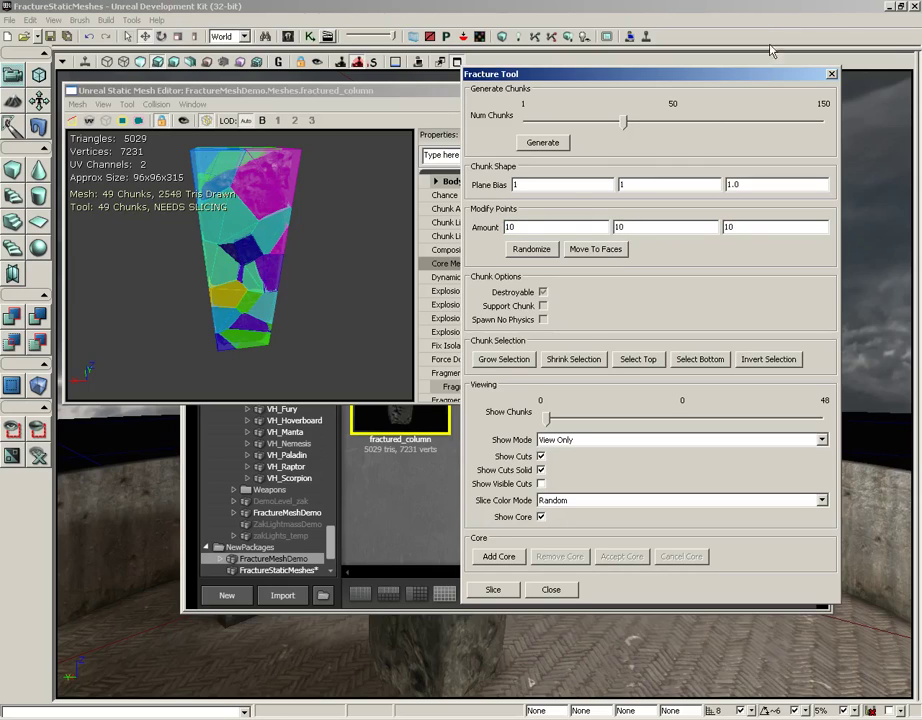
Re-randomize the points three times with the new amount, then move them onto the column's faces.
click(531, 249)
click(543, 254)
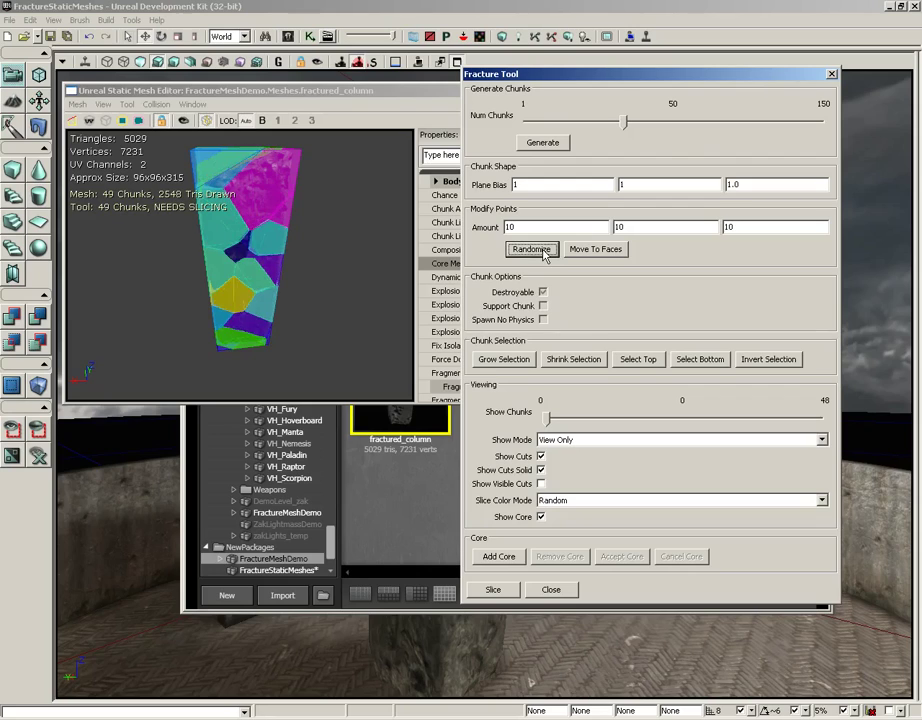
click(543, 254)
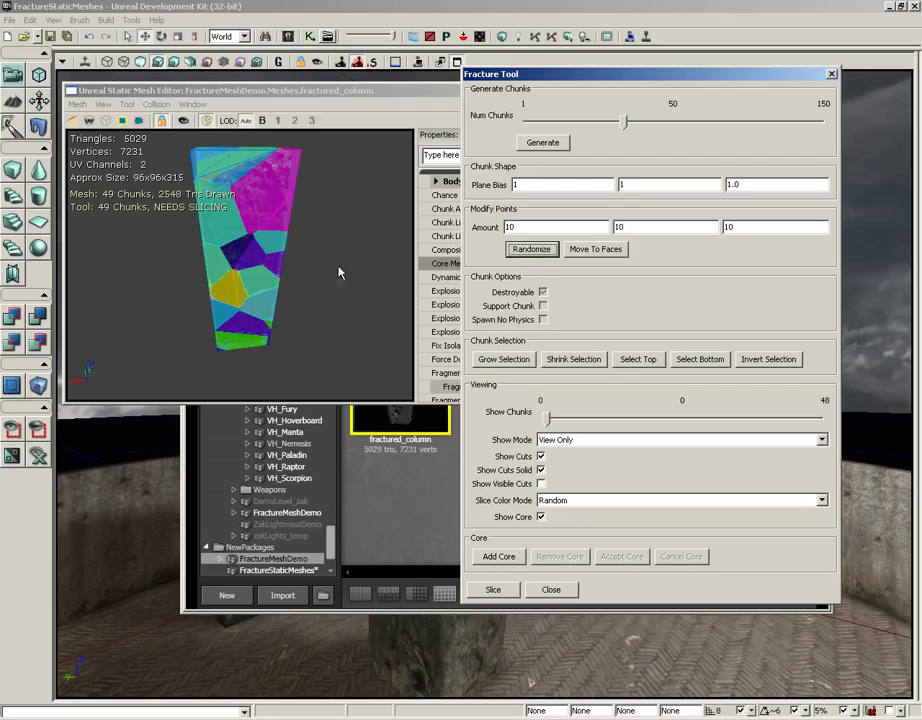
mouse_move(313, 260)
mouse_down()
mouse_move(340, 262)
mouse_move(312, 265)
mouse_up()
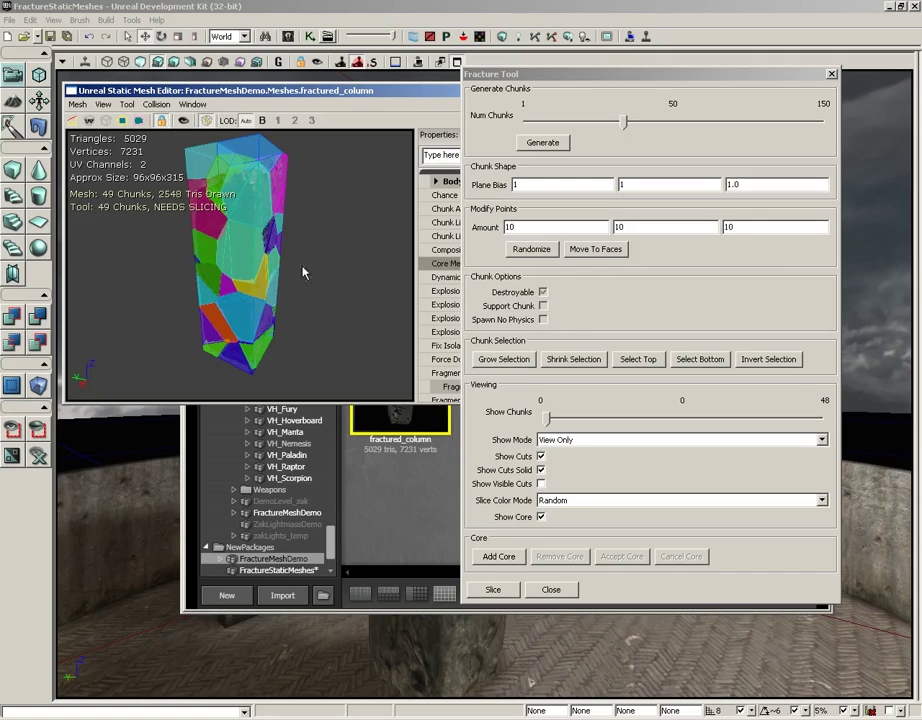
click(595, 251)
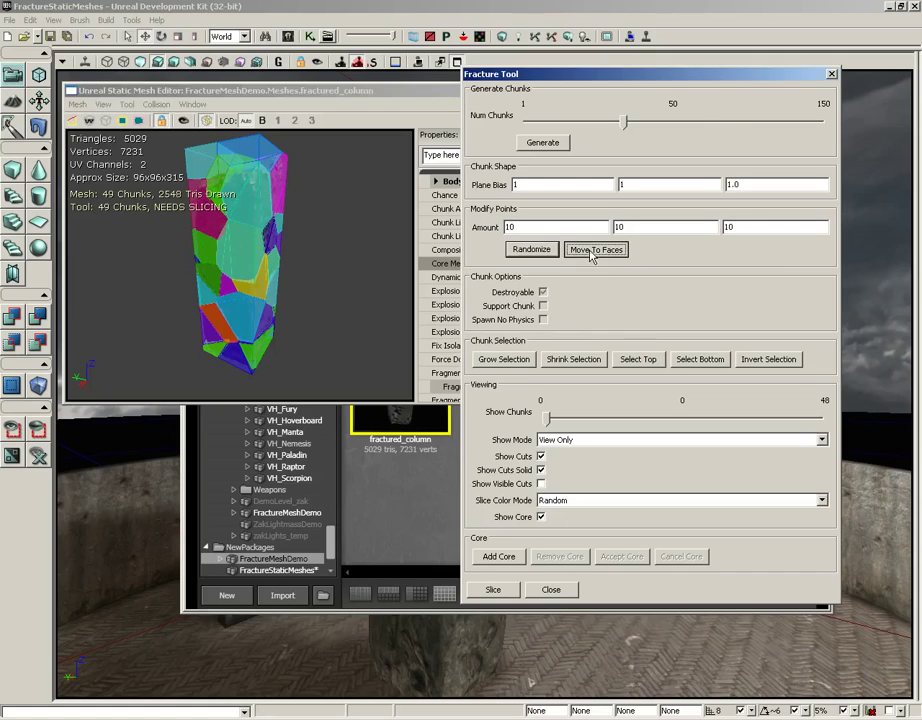
drag(377, 261, 354, 252)
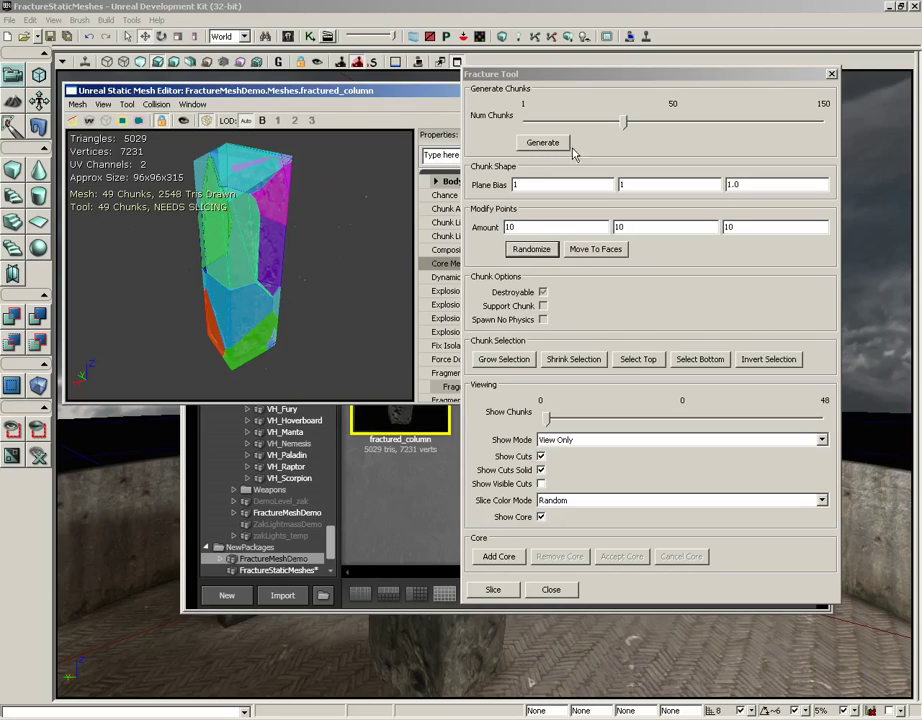
Regenerate the fracture into a new set of chunks and view it from another angle.
click(541, 143)
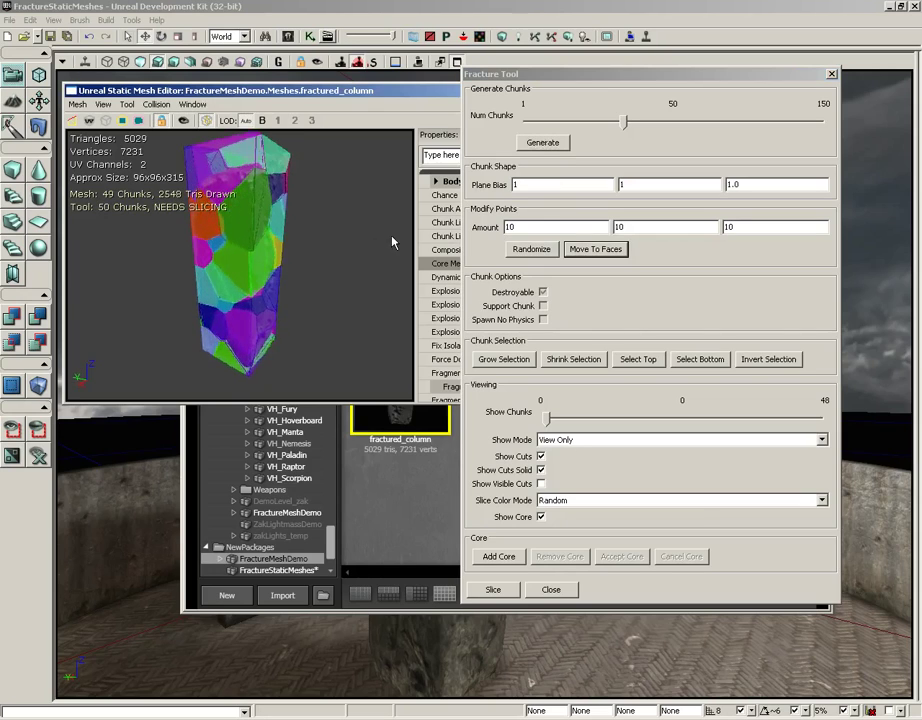
drag(392, 242, 360, 250)
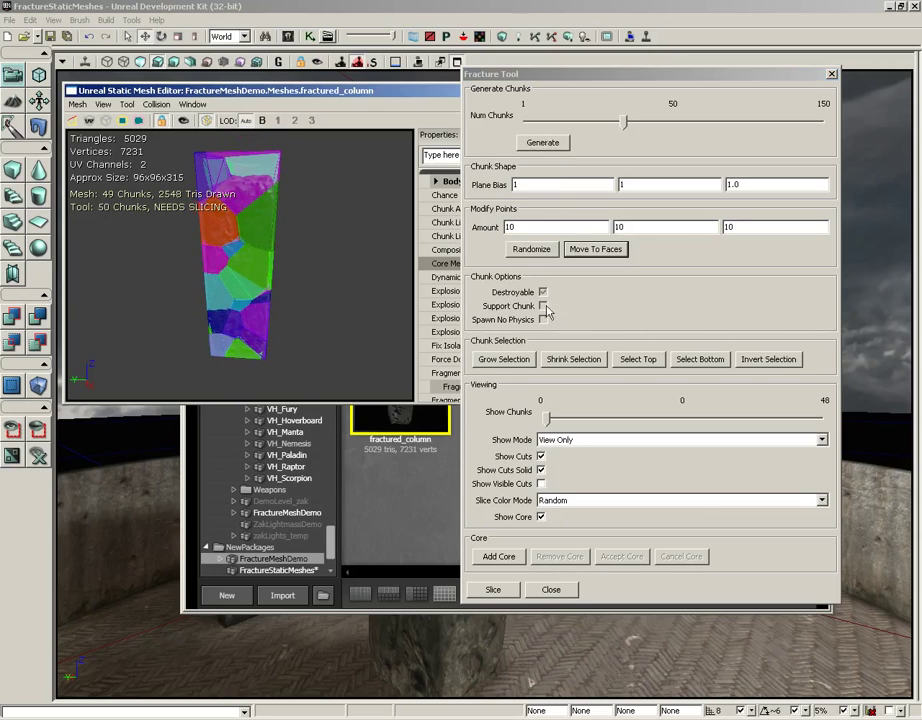
scroll(318, 308, up, 2)
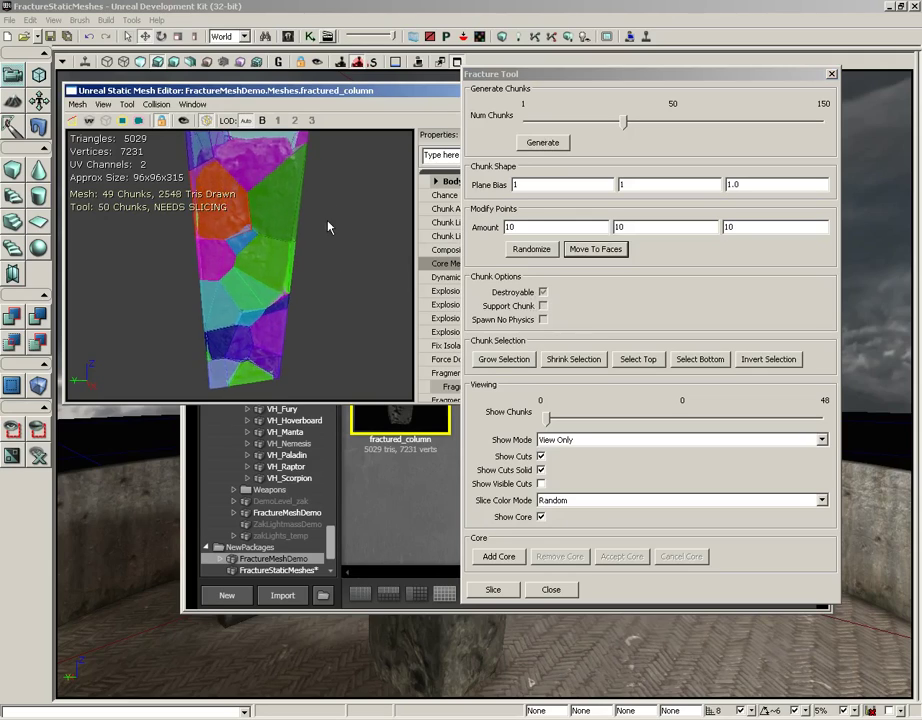
scroll(318, 240, down, 2)
drag(312, 264, 309, 171)
Select one chunk and toggle Destroyable off and back on, leaving it destroyable.
click(244, 322)
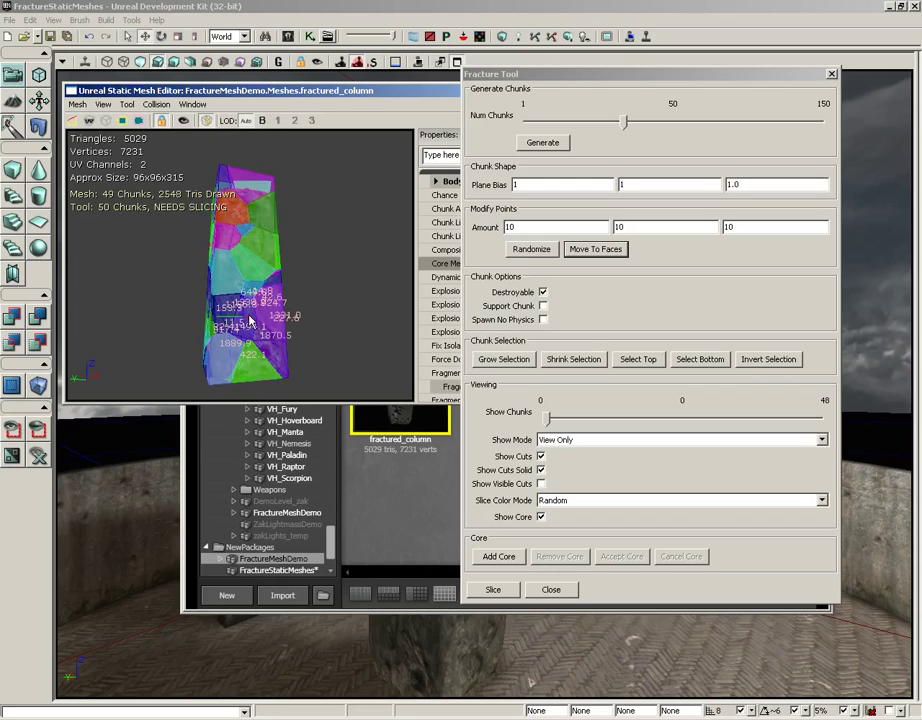
drag(352, 299, 281, 323)
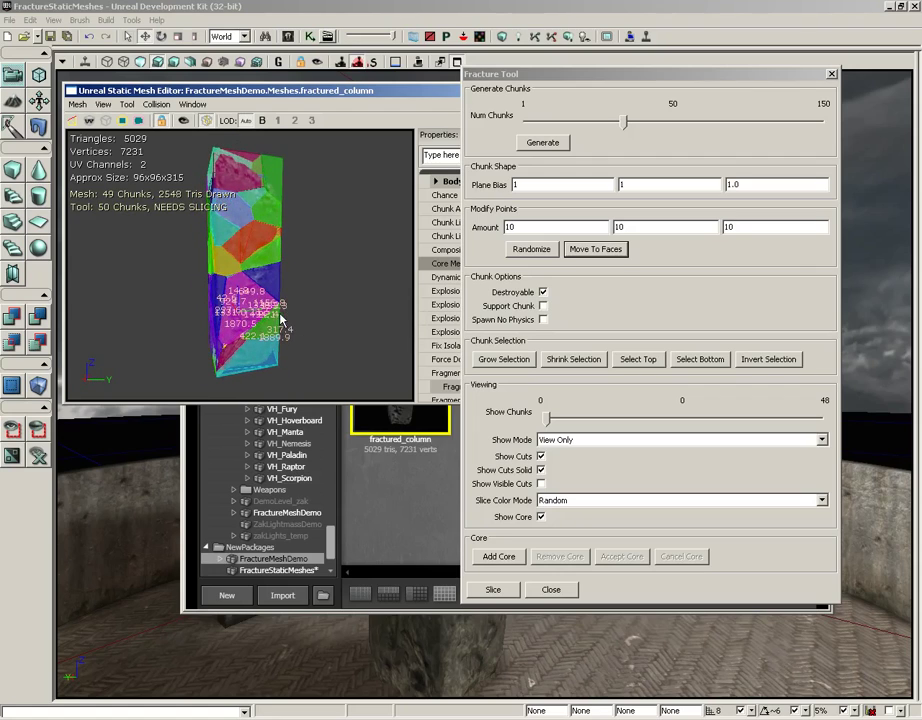
drag(327, 282, 188, 325)
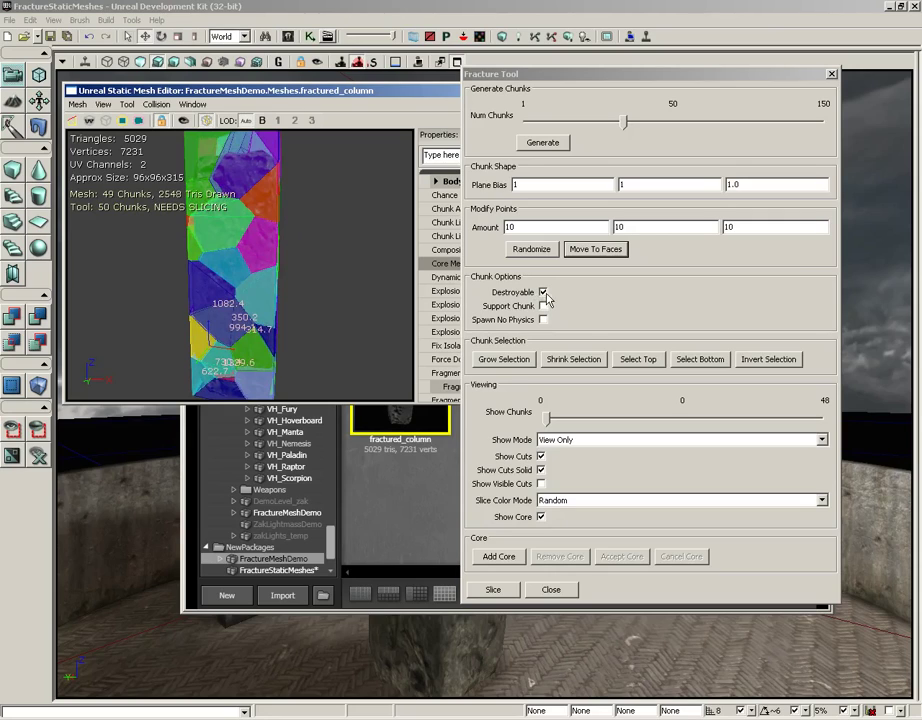
click(543, 292)
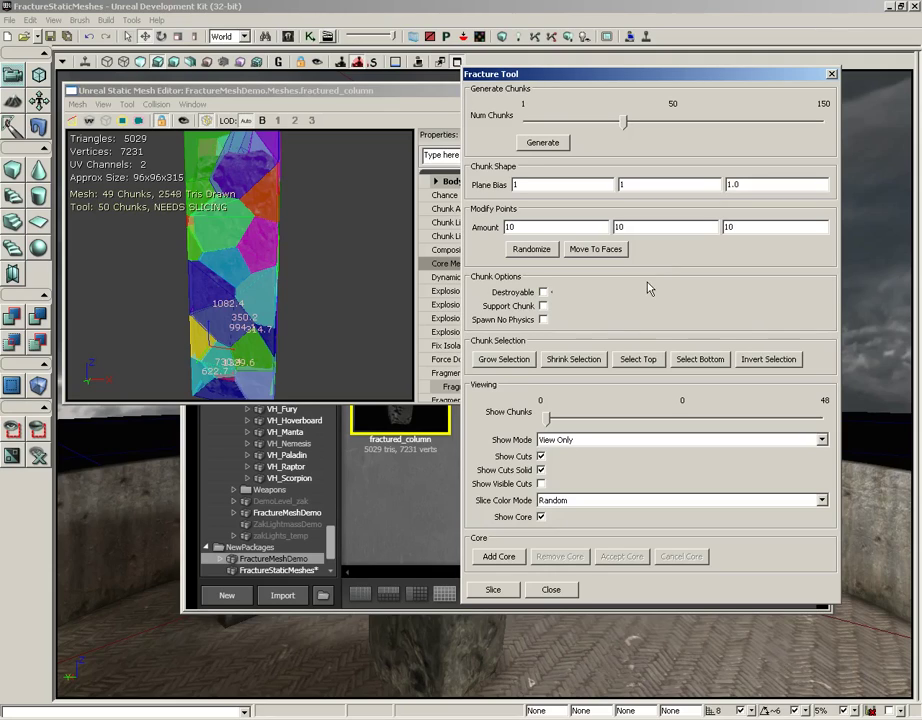
click(543, 292)
Start Play from Here at the column, then quit the game immediately.
right_click(660, 657)
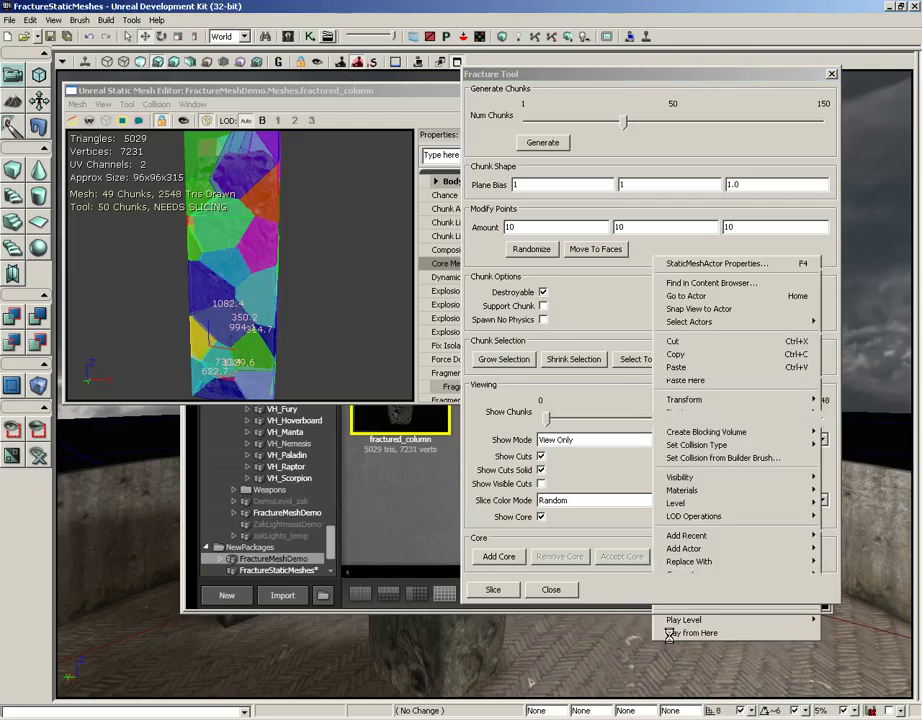
click(690, 633)
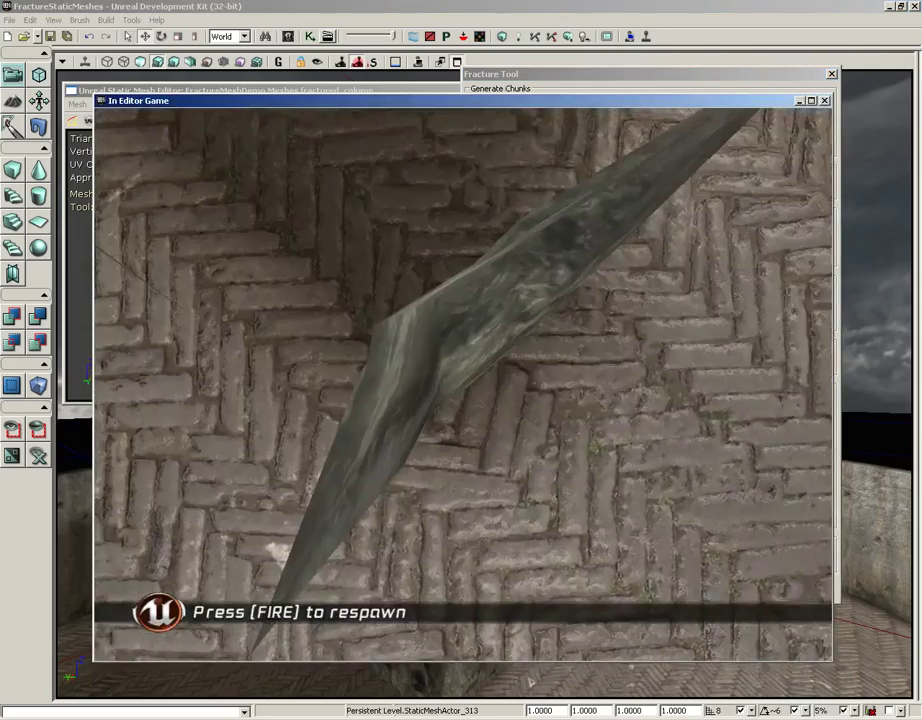
key(Escape)
Play from the floor, walk in front of the stone pillar and shoot it.
right_click(632, 667)
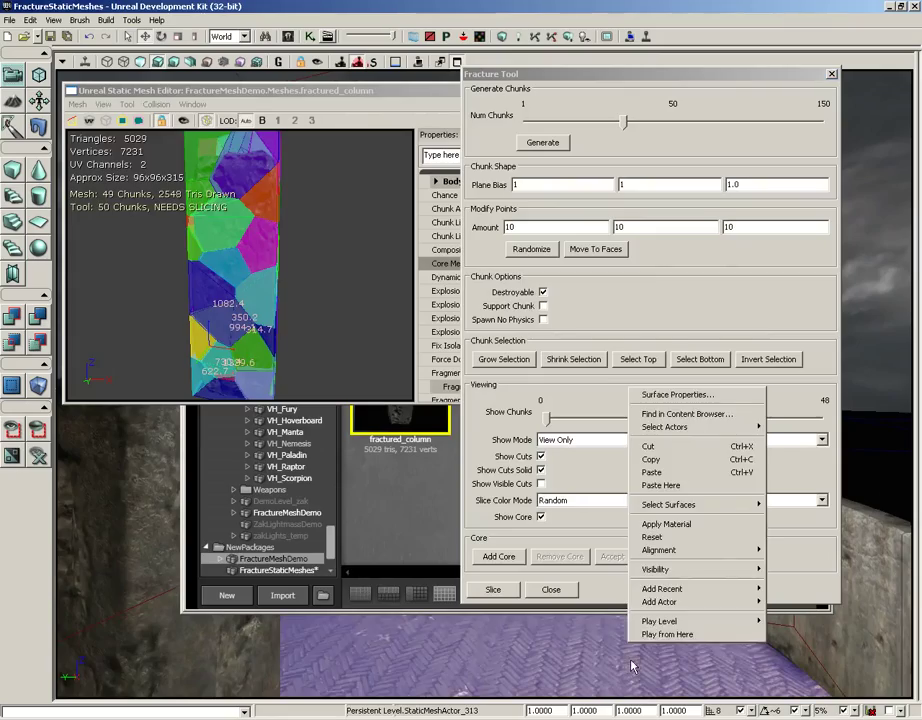
click(660, 634)
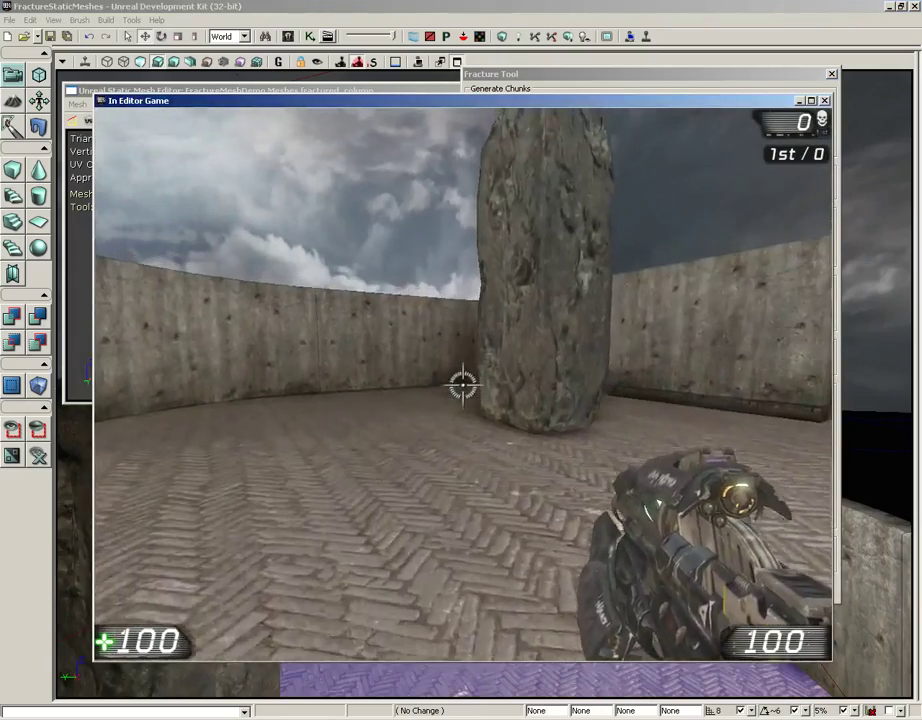
key(a)
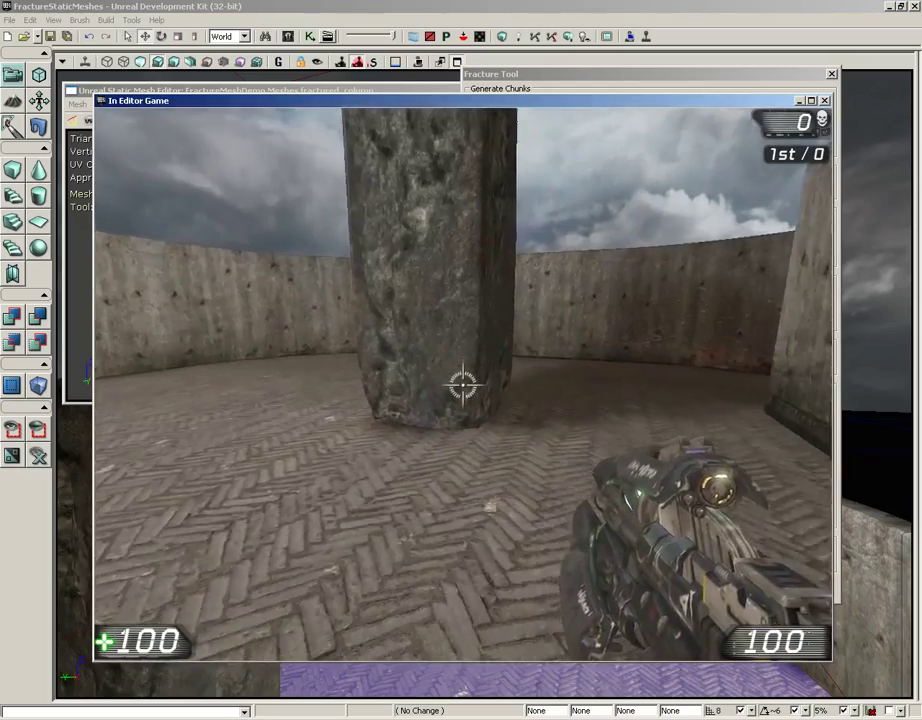
key(s)
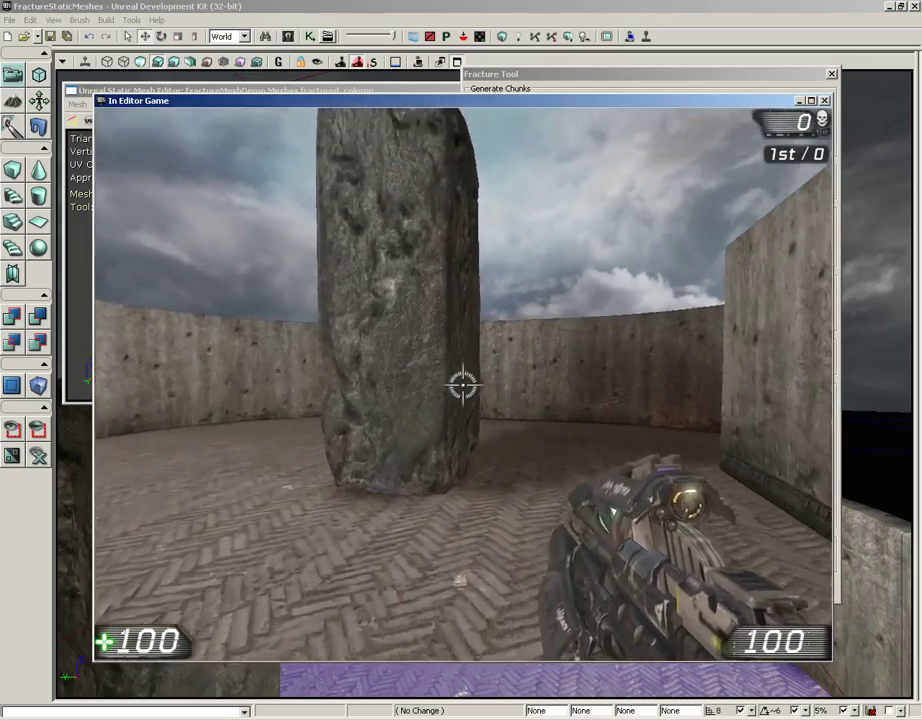
key(w)
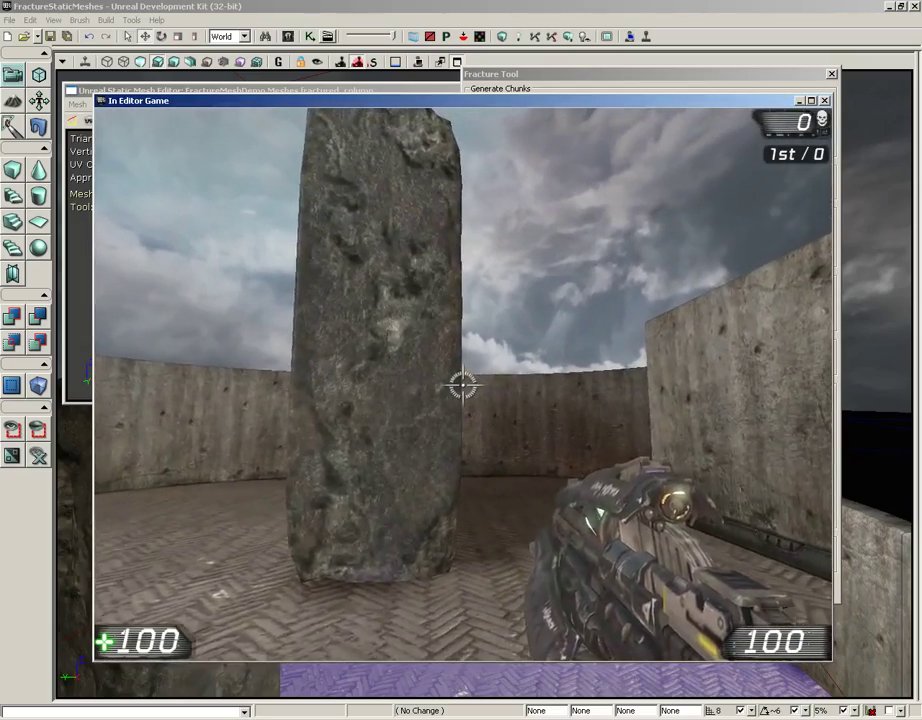
key(a)
key(d)
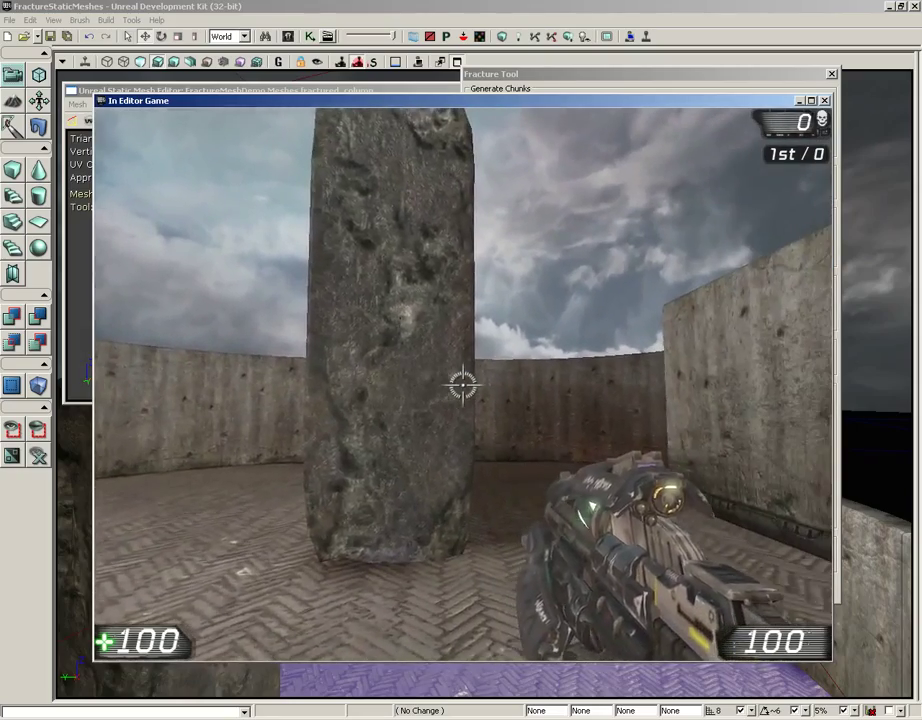
drag(462, 384, 462, 384)
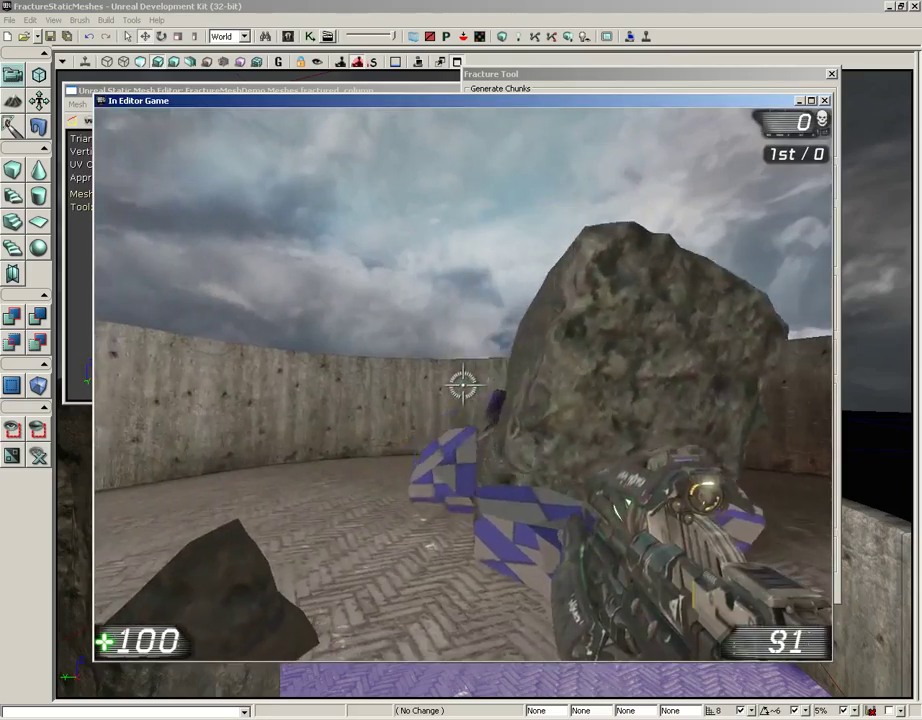
Walk around the shattered pillar's fallen chunks, then exit back to the editor.
key(w)
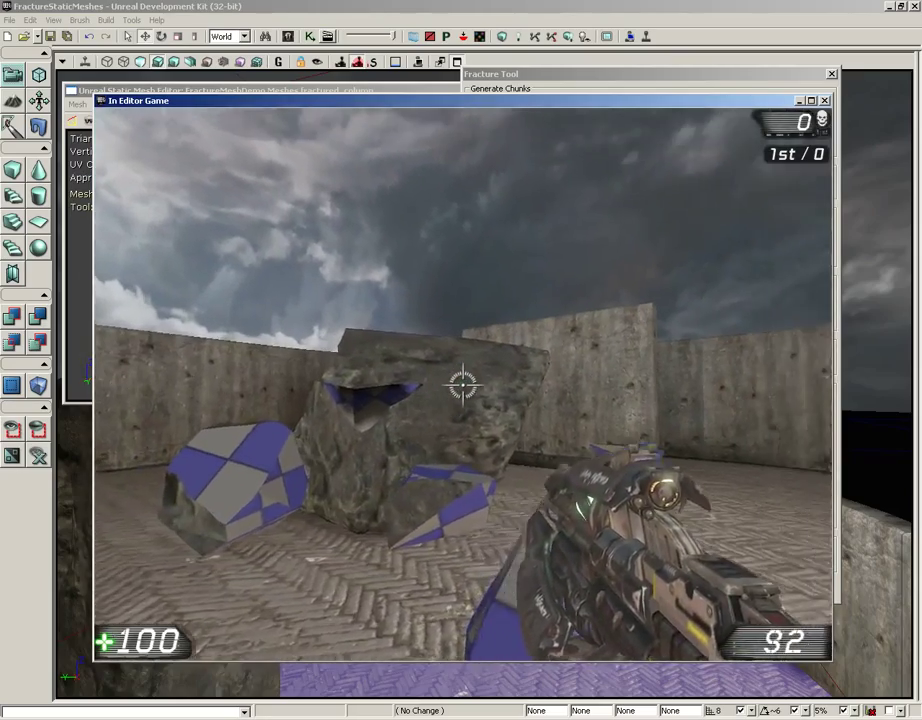
key(d)
key(a)
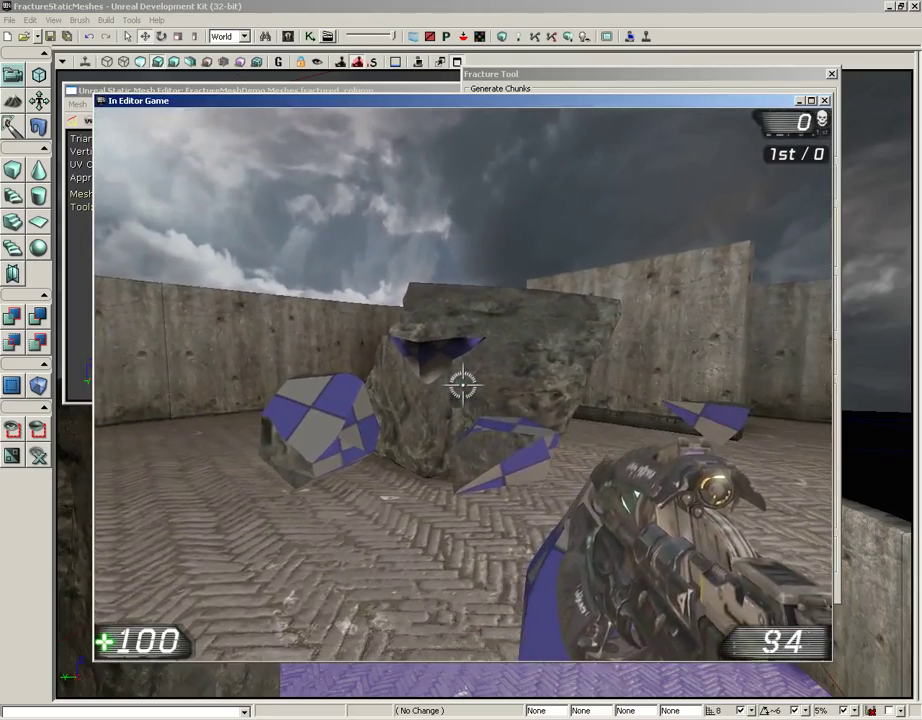
key(w)
key(w)
key(d)
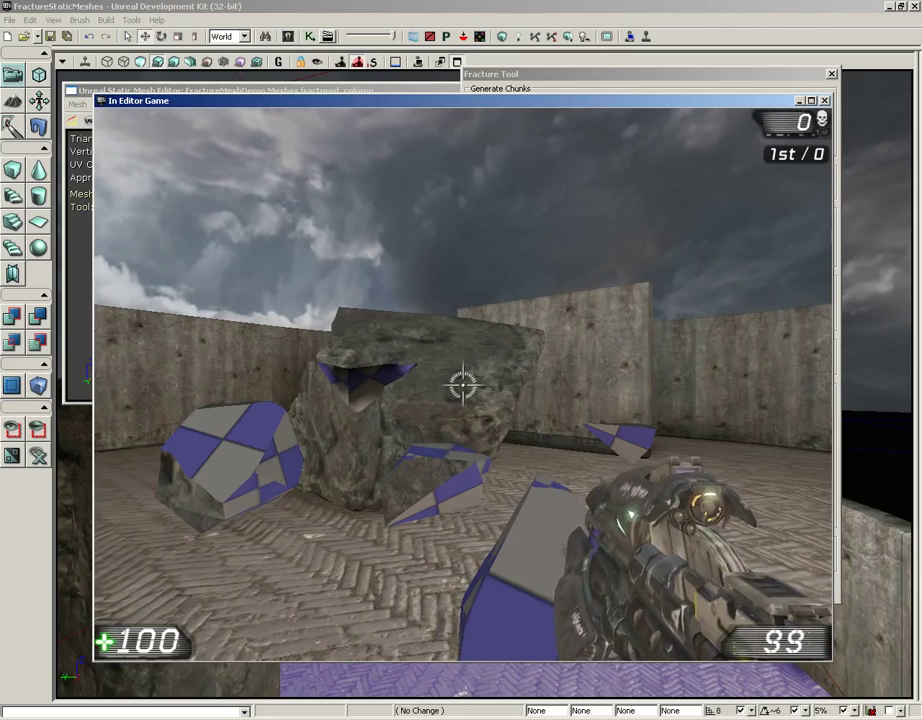
key(Escape)
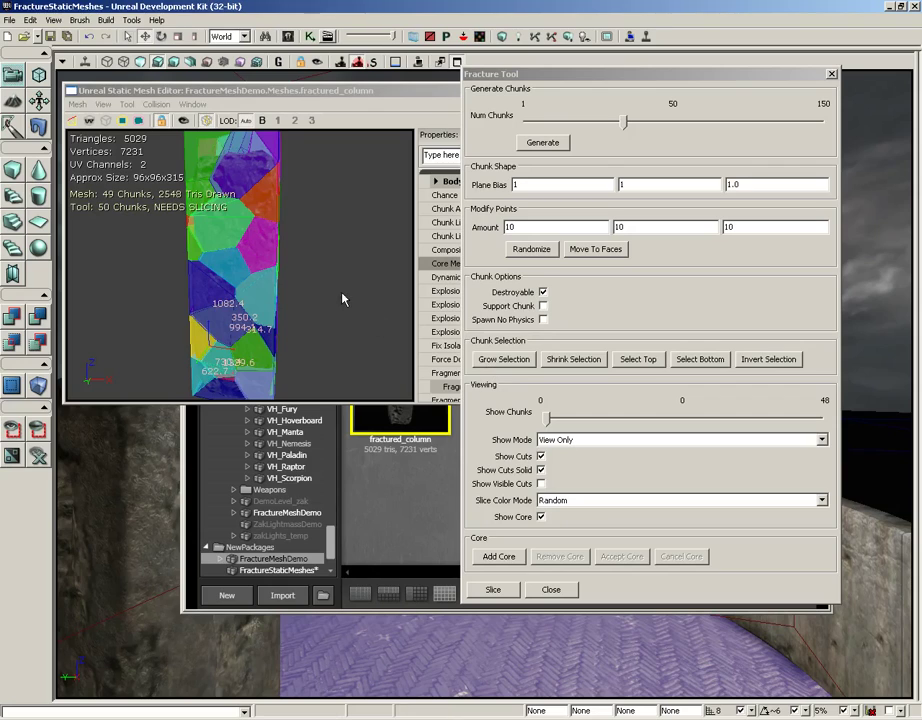
drag(344, 298, 342, 315)
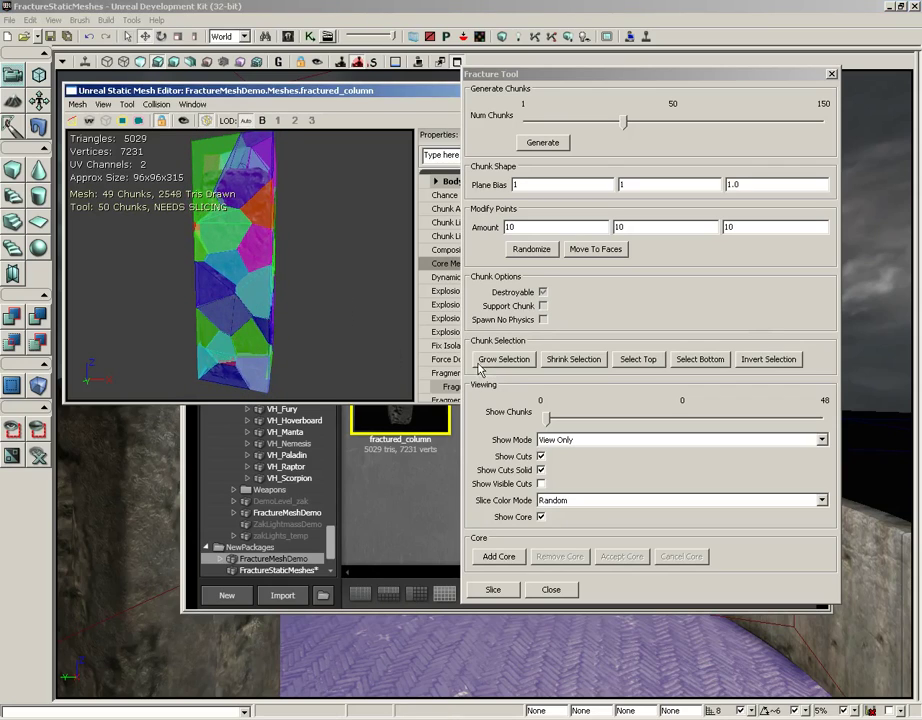
click(698, 362)
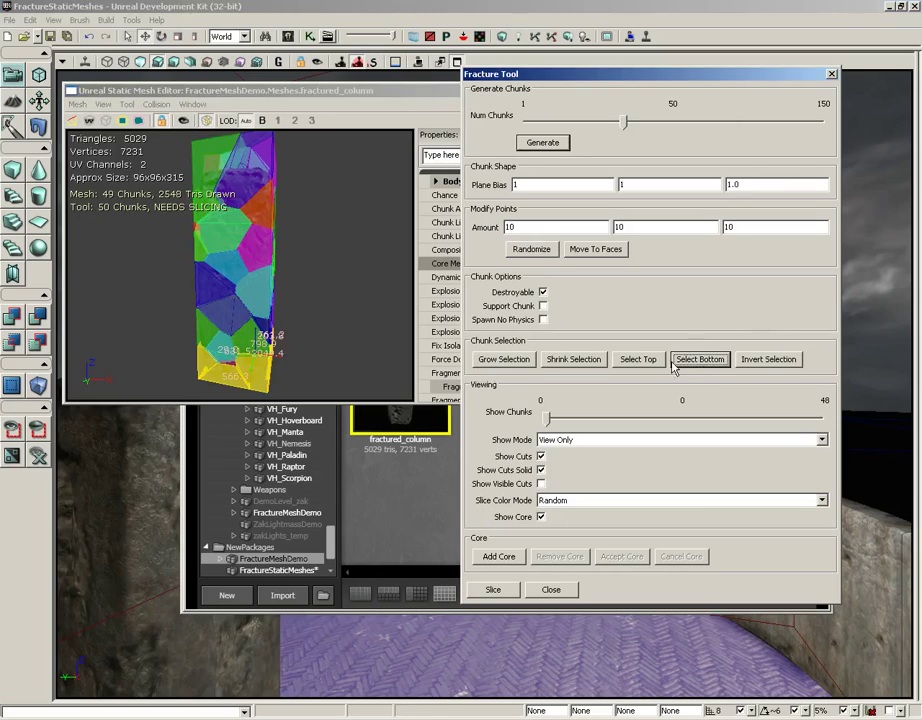
click(640, 360)
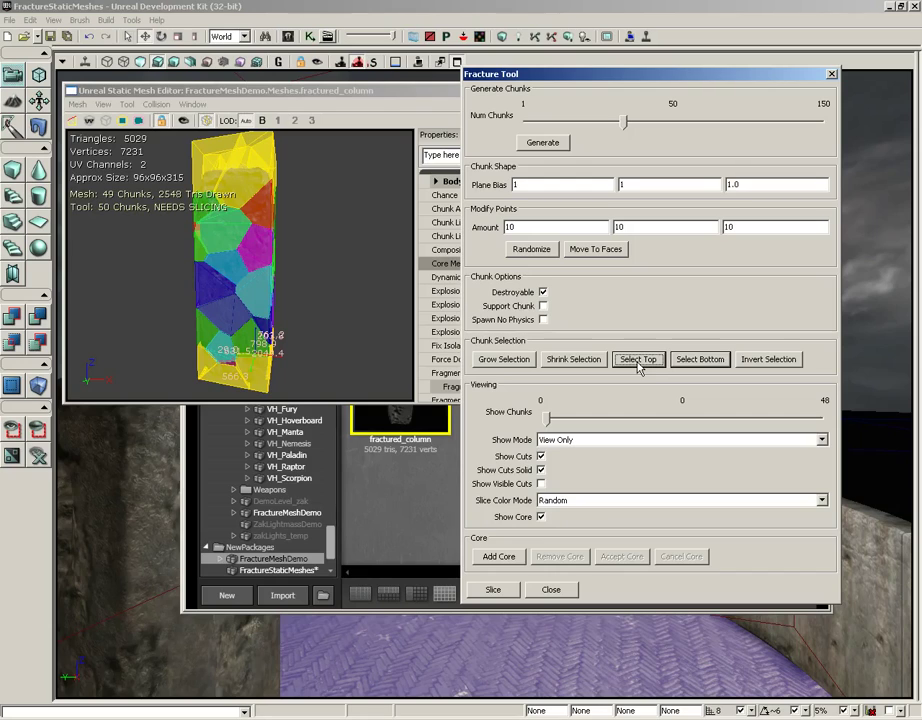
click(504, 359)
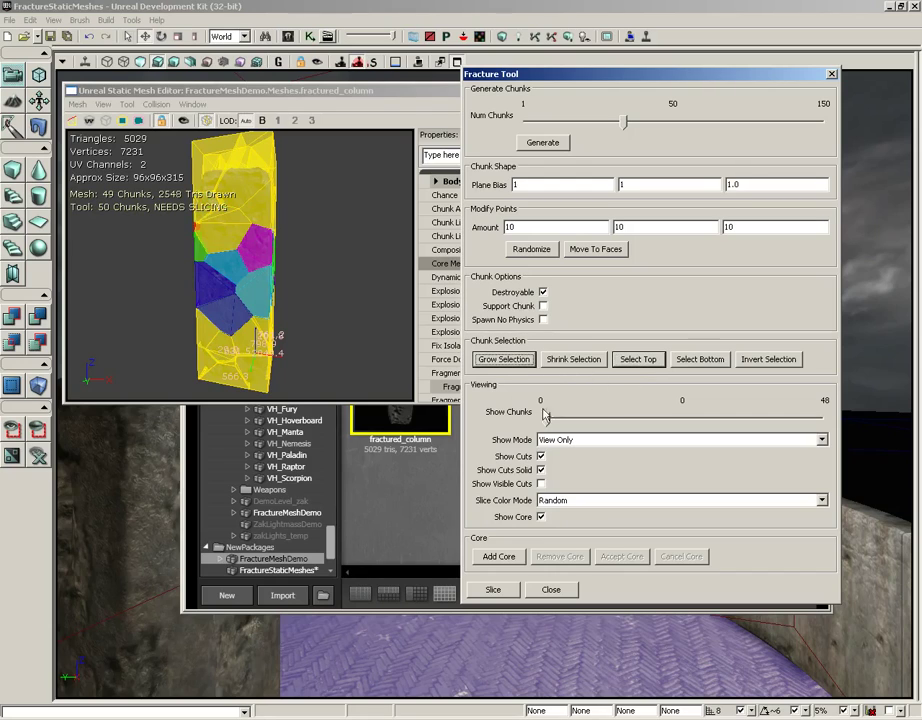
click(556, 362)
click(768, 359)
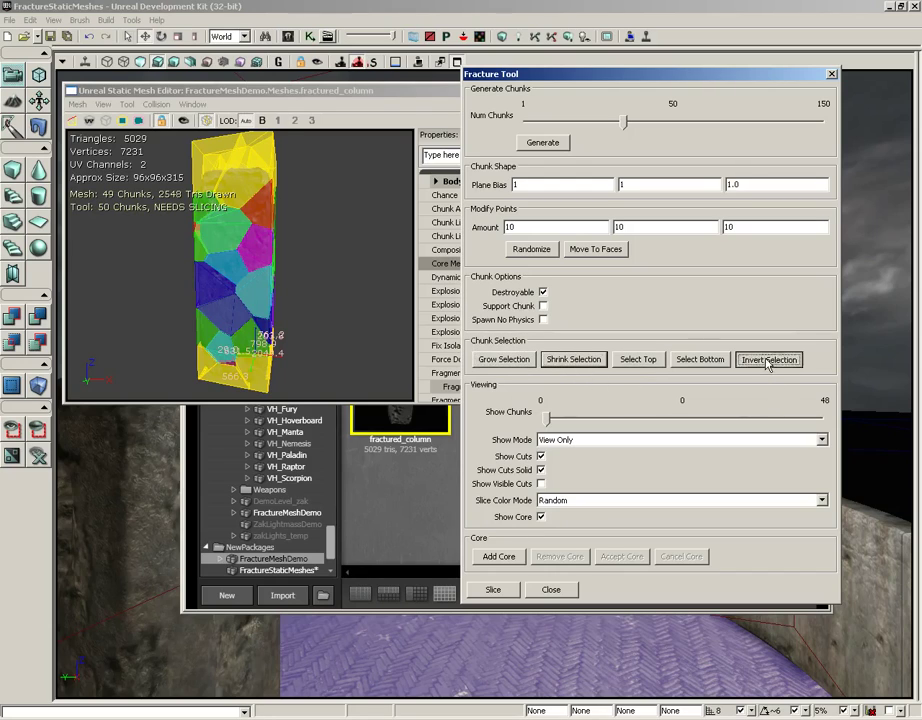
click(353, 310)
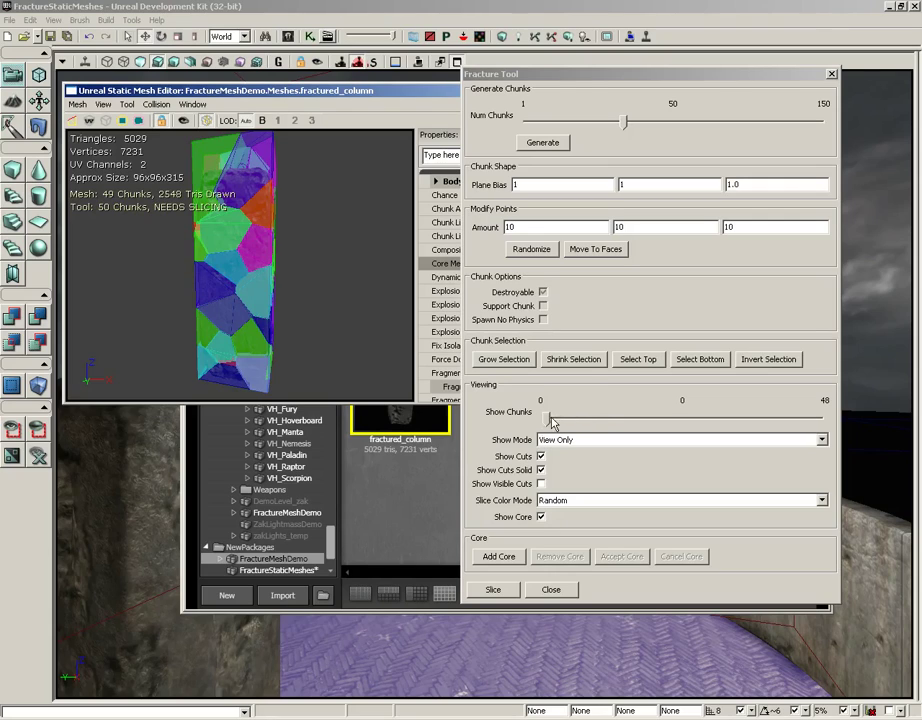
Turn off Show Cuts Solid and slice the column into 46 chunks.
drag(350, 310, 373, 308)
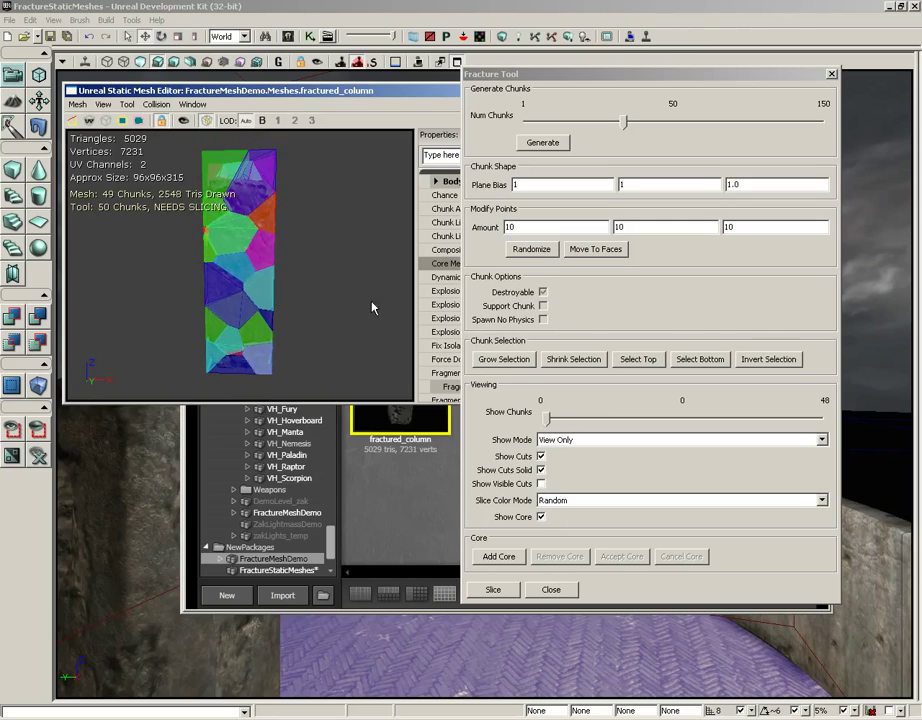
click(541, 470)
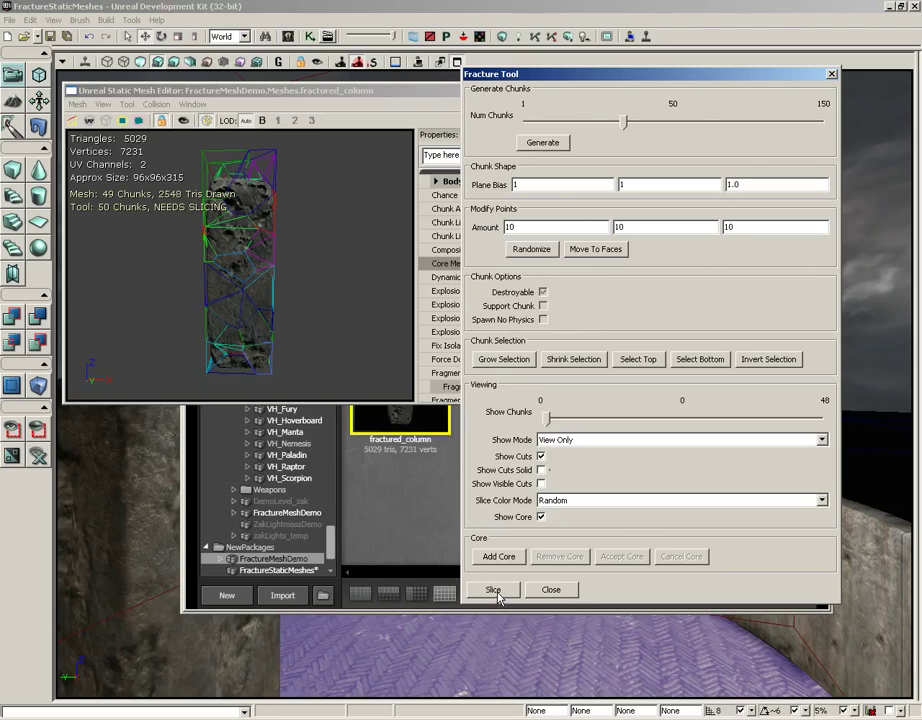
click(494, 590)
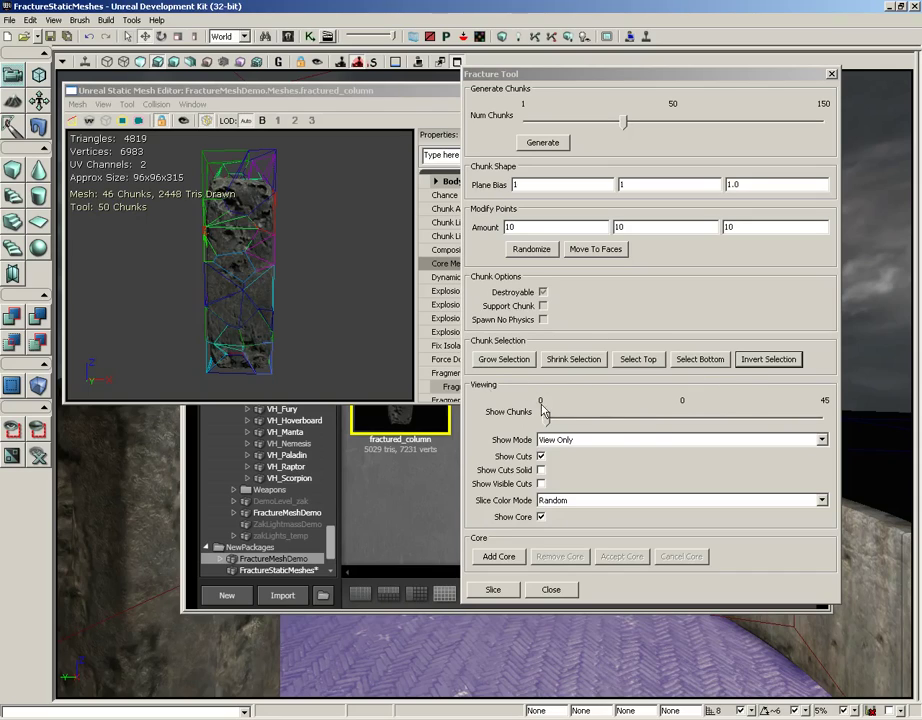
Preview only the first 6 chunks, then single chunks up to 9, with cut lines hidden.
mouse_move(543, 411)
mouse_down()
mouse_move(822, 415)
mouse_move(522, 424)
mouse_up()
right_drag(321, 290, 160, 220)
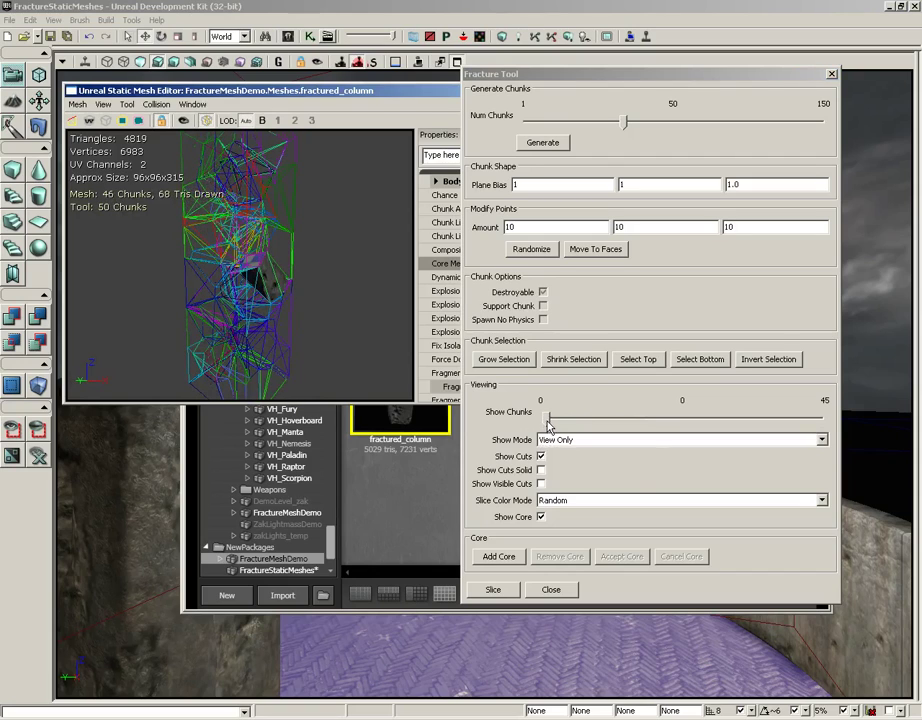
mouse_move(547, 424)
mouse_down()
mouse_move(627, 424)
mouse_move(547, 424)
mouse_up()
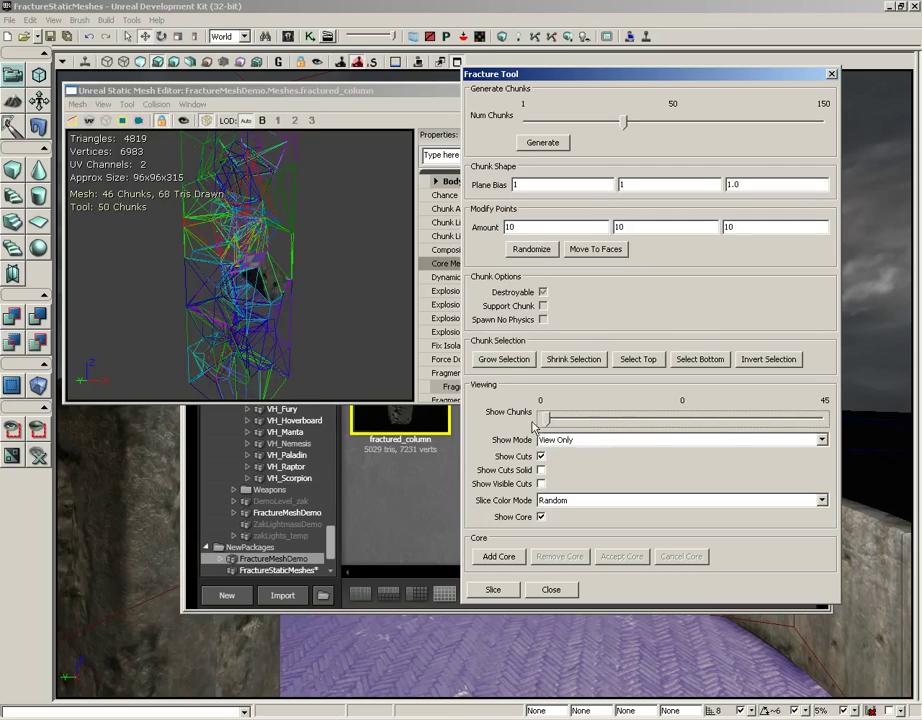
click(541, 456)
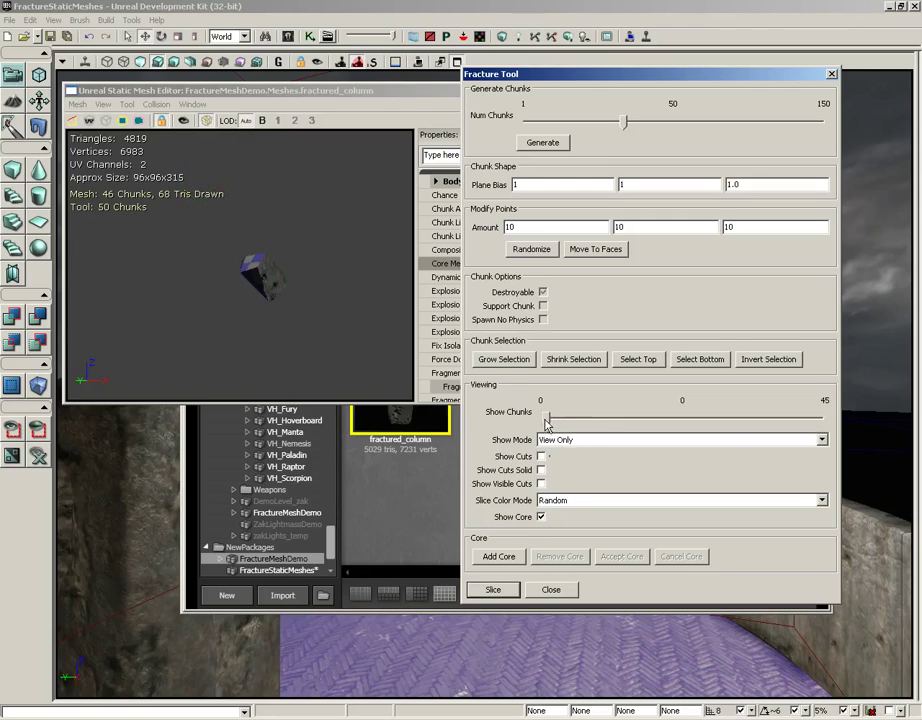
drag(546, 424, 619, 422)
Switch Show Mode to View All But and change which chunk is left out.
click(590, 440)
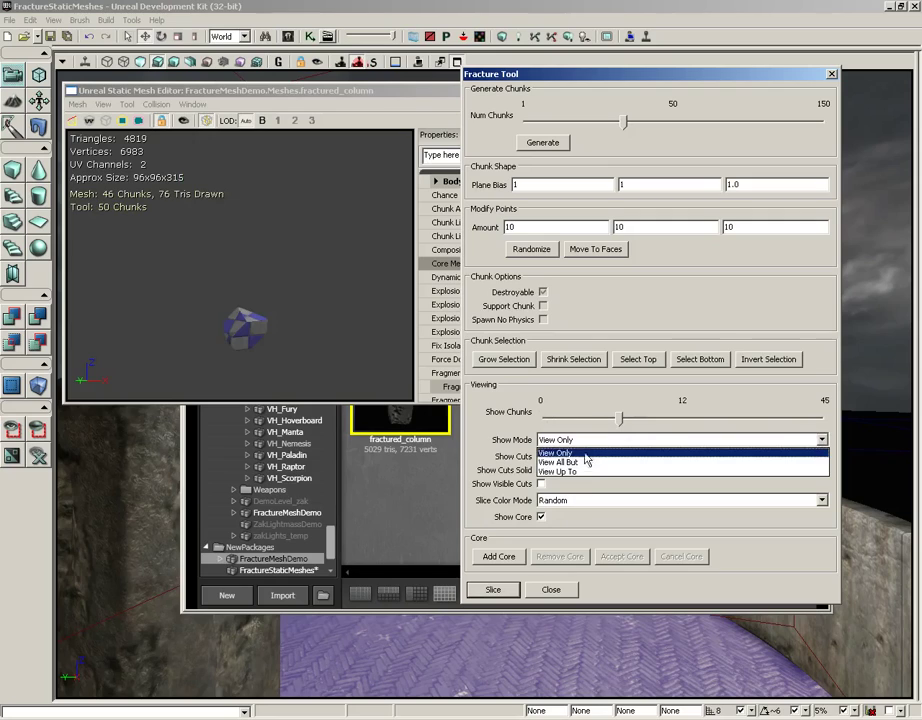
click(586, 462)
drag(619, 420, 755, 420)
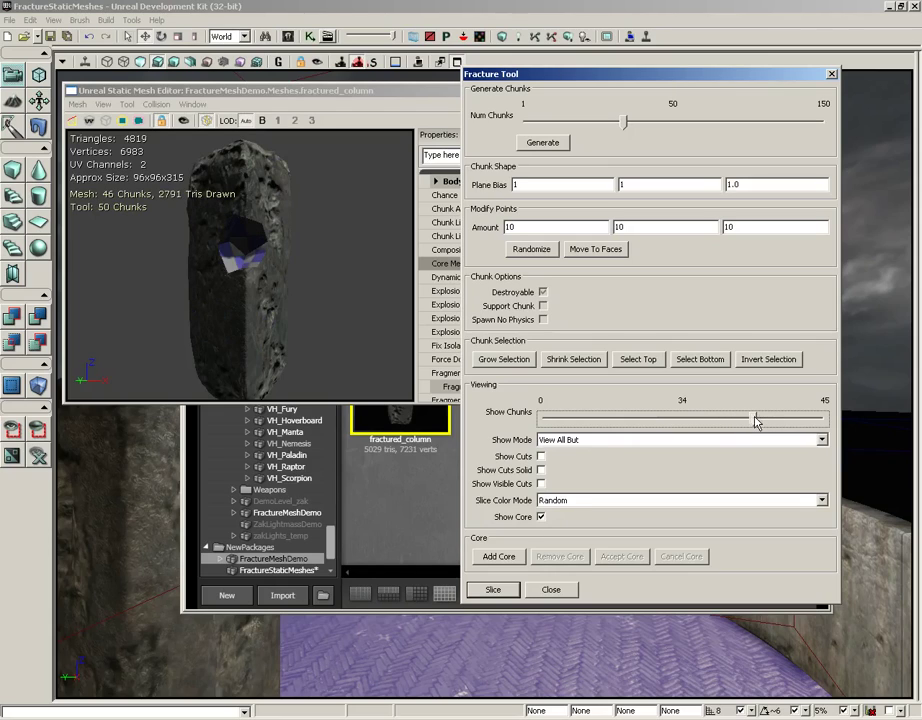
Switch Show Mode to View Up To and set Show Chunks to 45 to reveal the whole column.
click(583, 442)
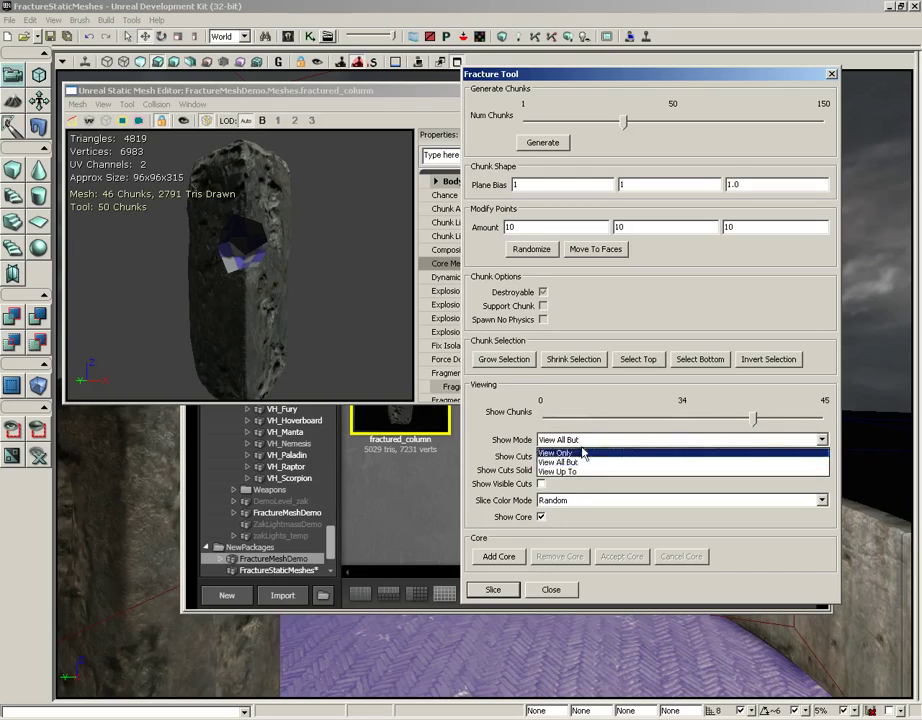
click(589, 455)
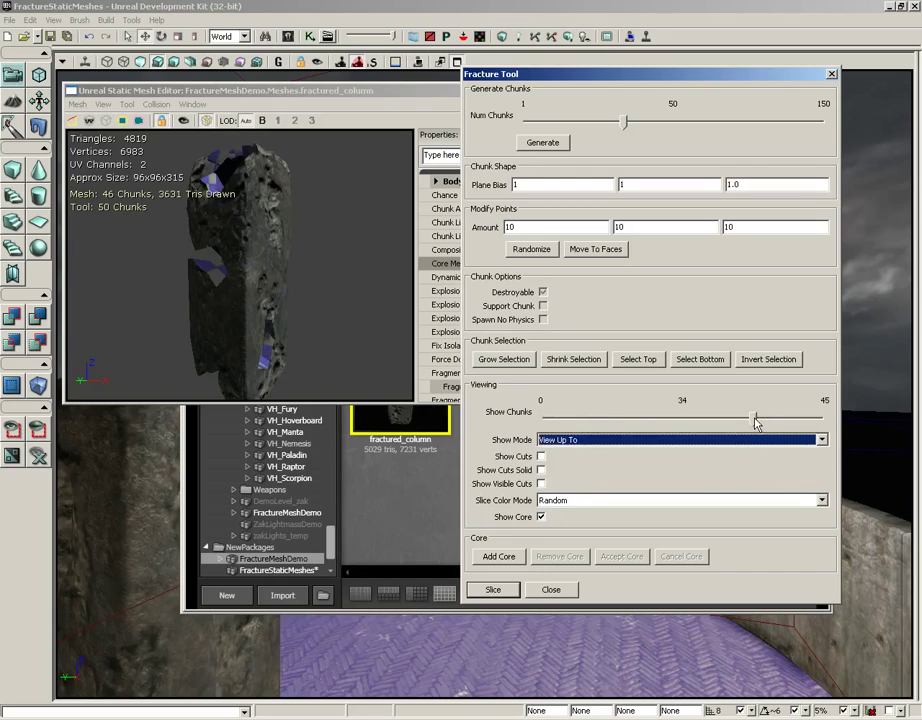
mouse_move(755, 420)
mouse_down()
mouse_move(556, 417)
mouse_move(783, 417)
mouse_move(540, 418)
mouse_up()
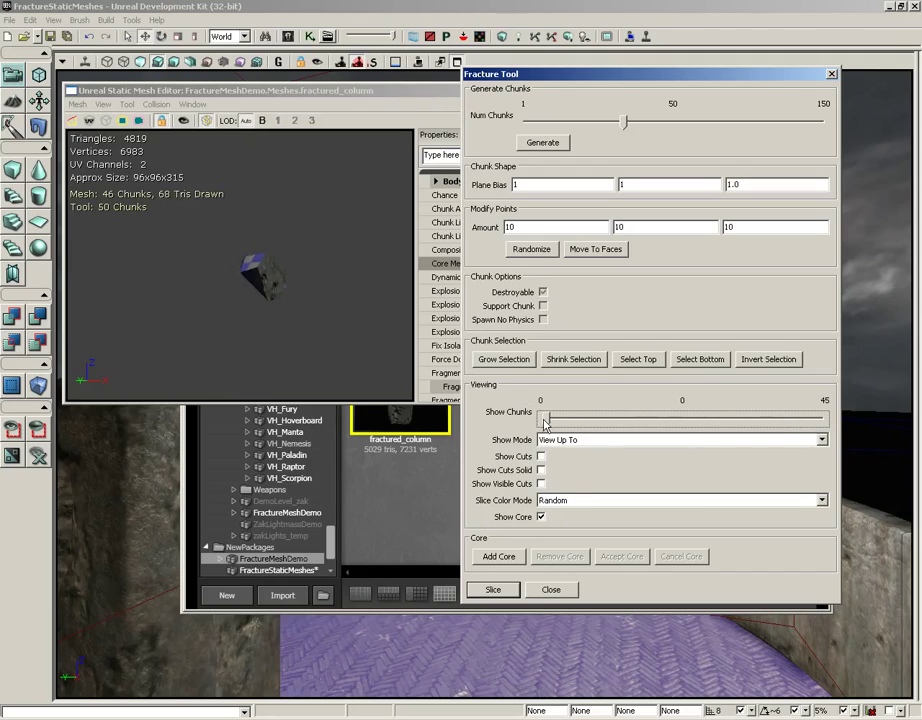
key(Right)
key(End)
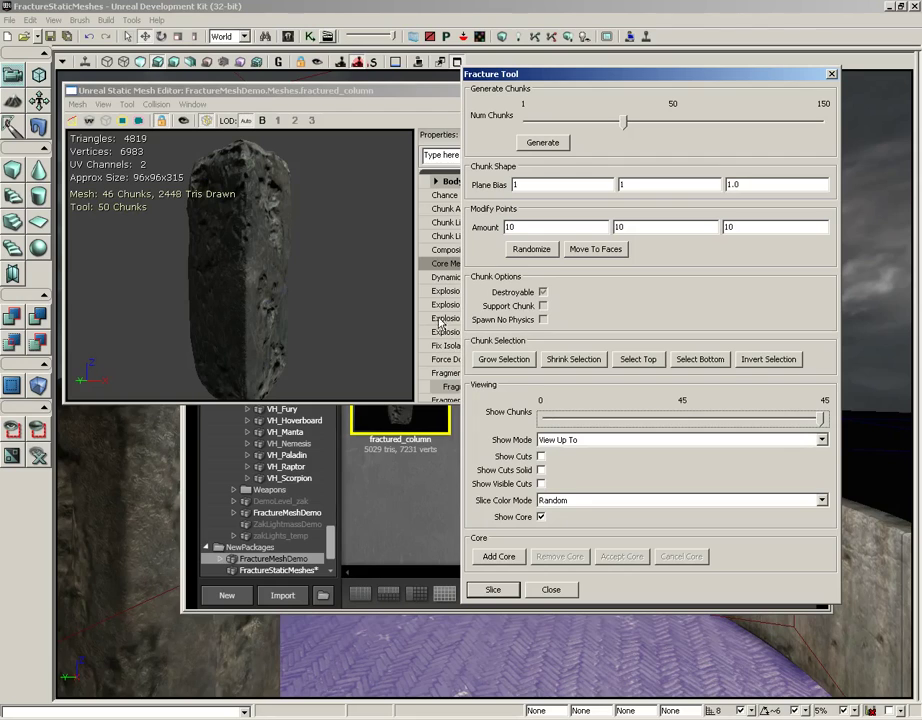
click(541, 456)
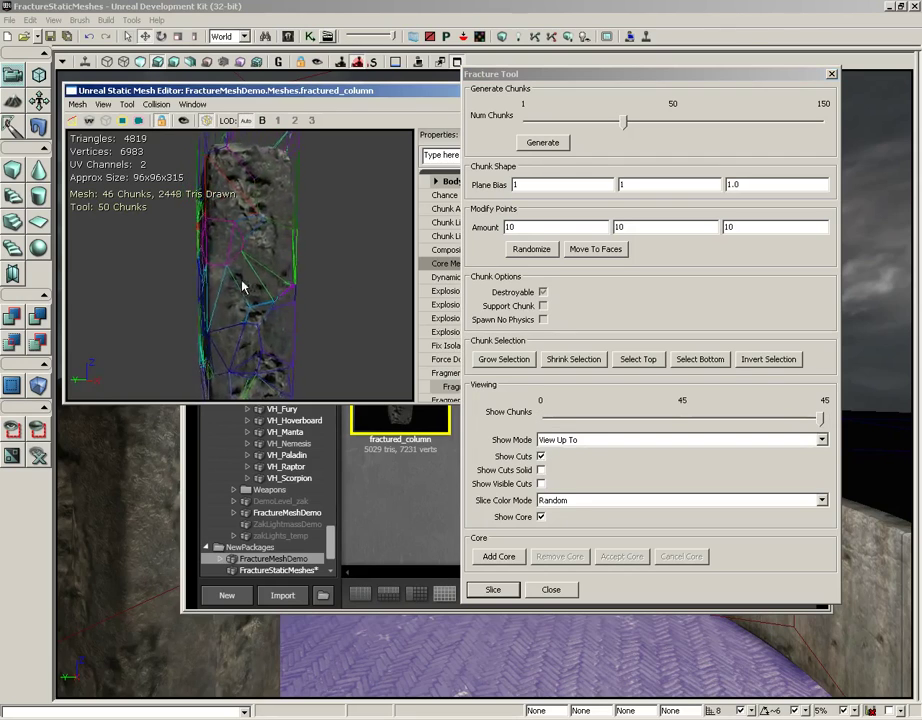
click(541, 470)
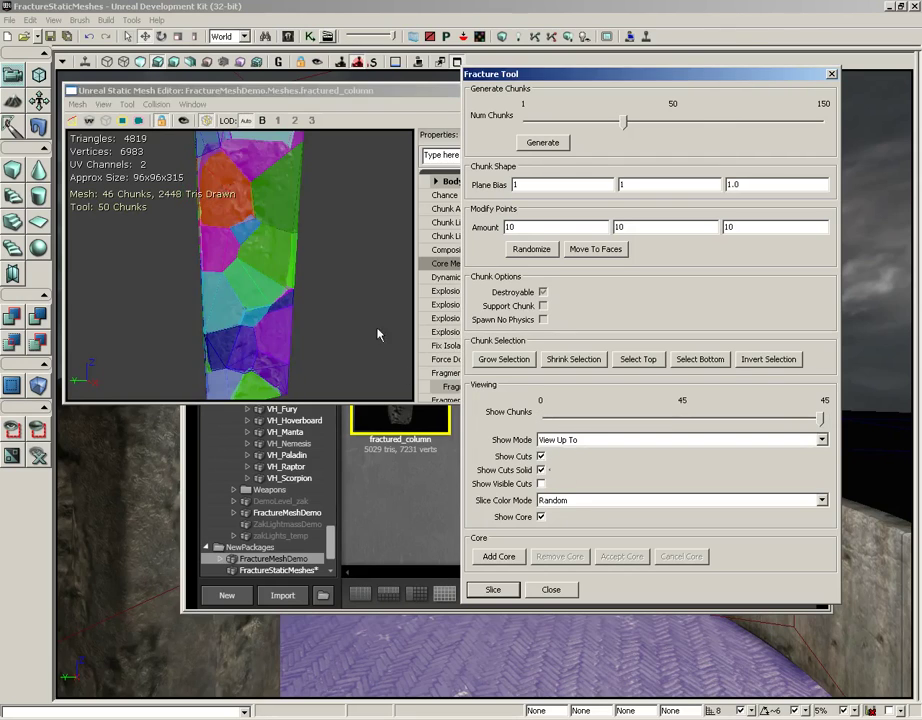
drag(377, 333, 127, 288)
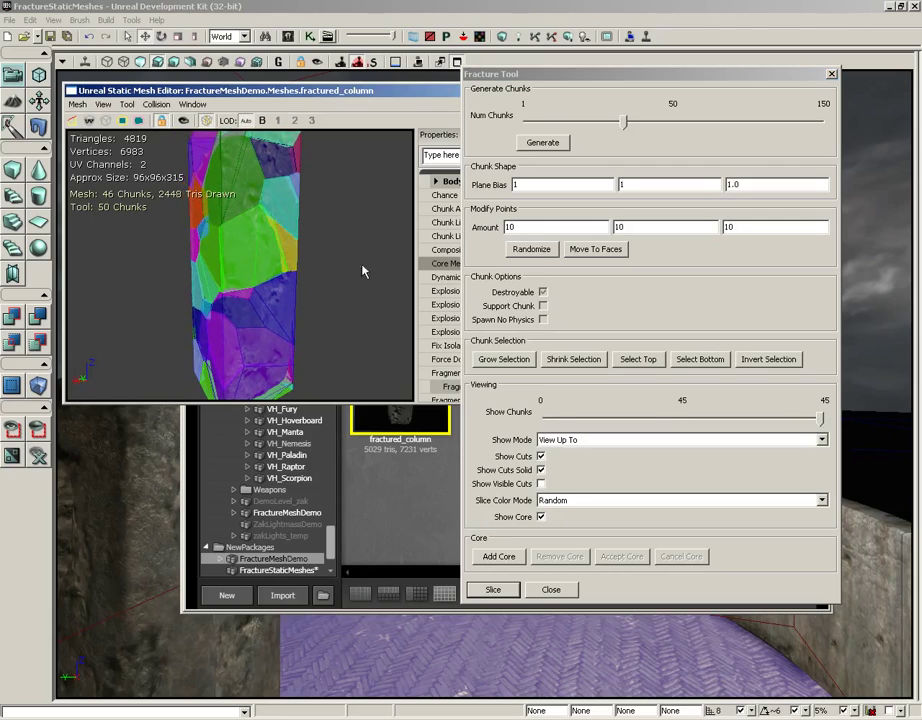
click(541, 471)
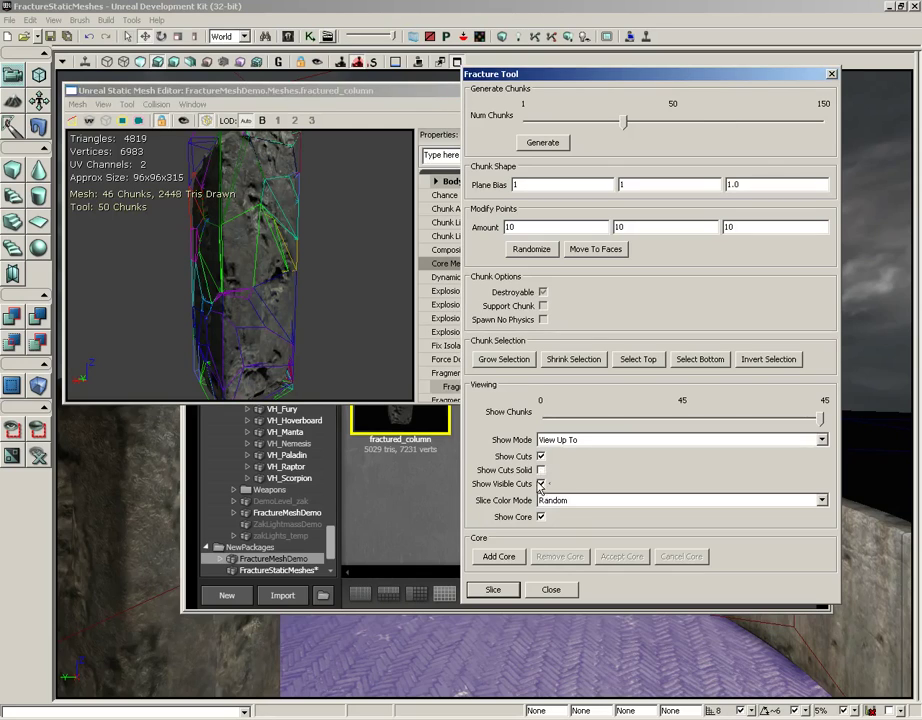
click(541, 456)
click(417, 296)
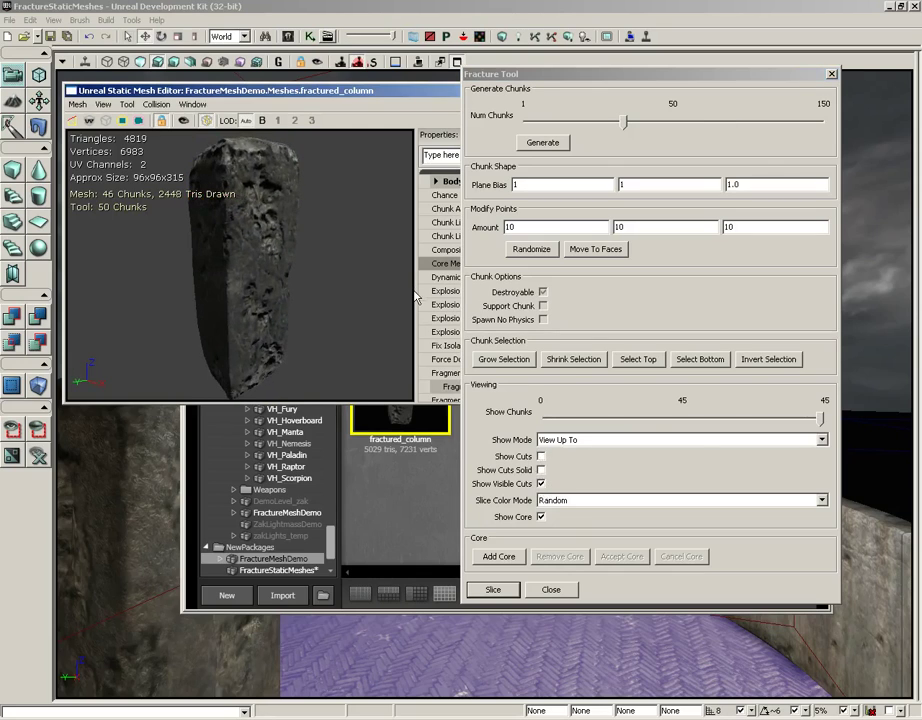
click(541, 483)
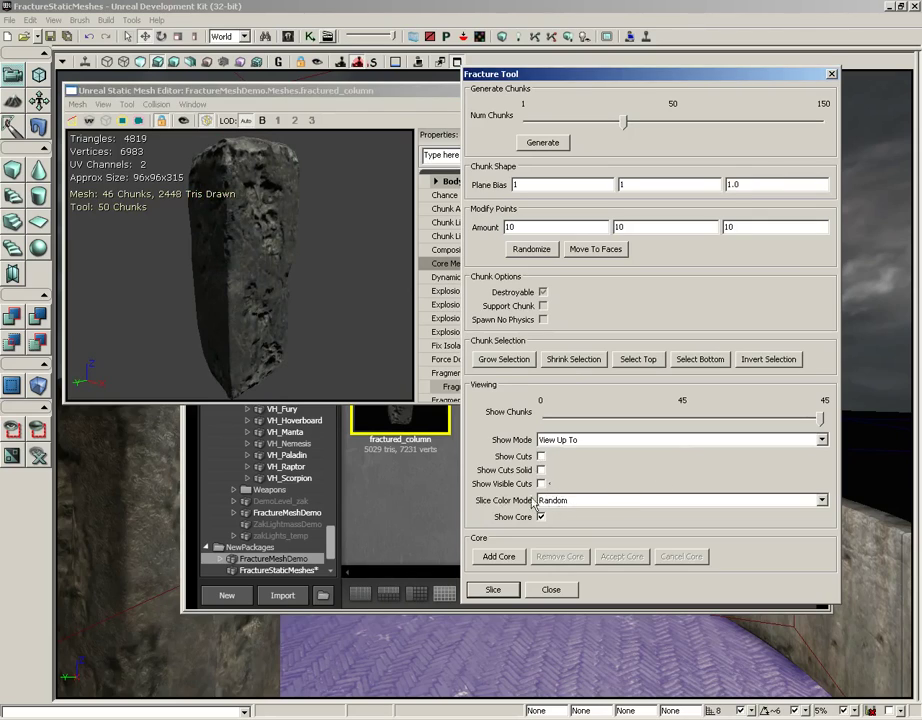
Show cuts coloured by Support Chunks and make the selected bottom chunks non-destroyable support chunks.
click(541, 457)
click(548, 500)
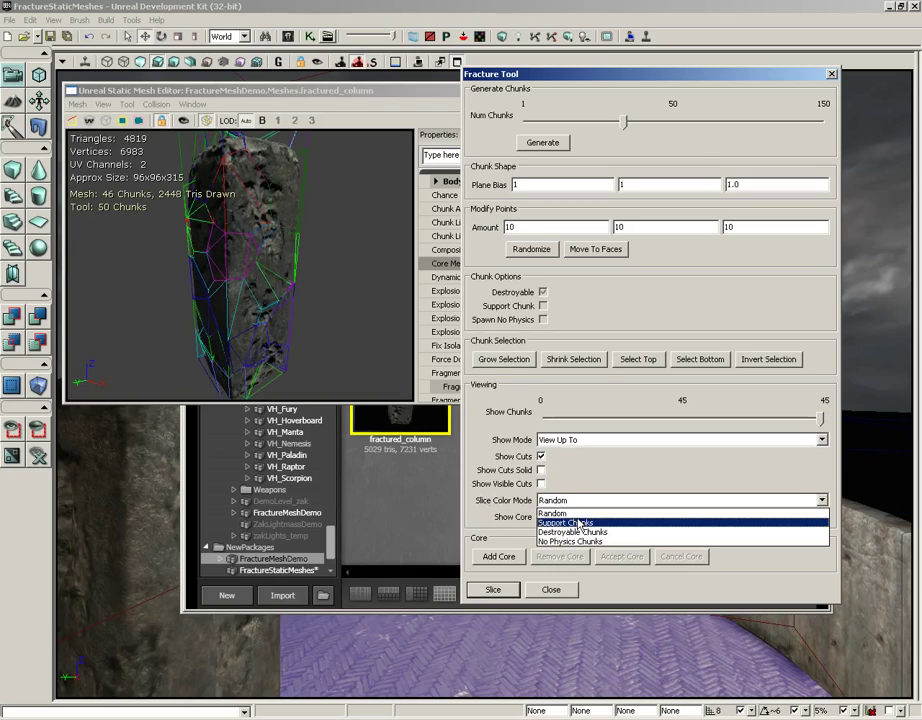
click(579, 523)
click(344, 313)
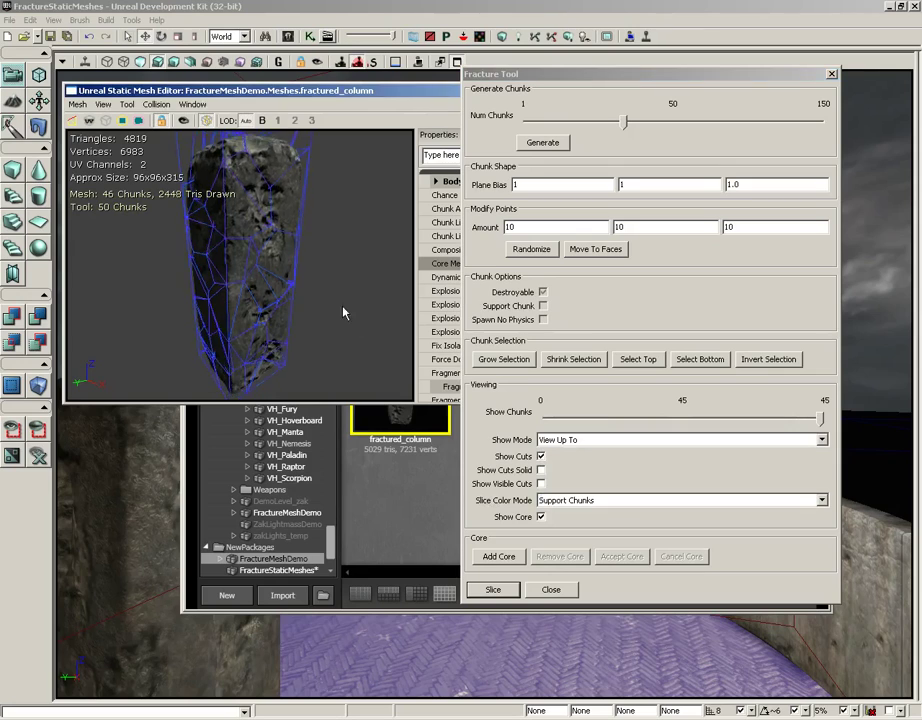
drag(343, 303, 355, 334)
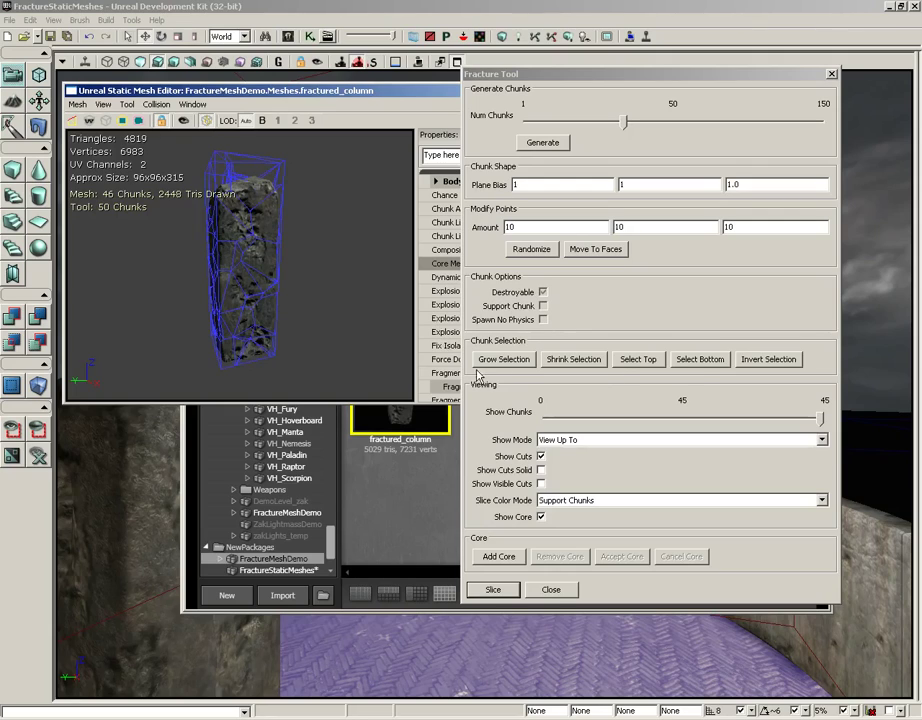
click(699, 360)
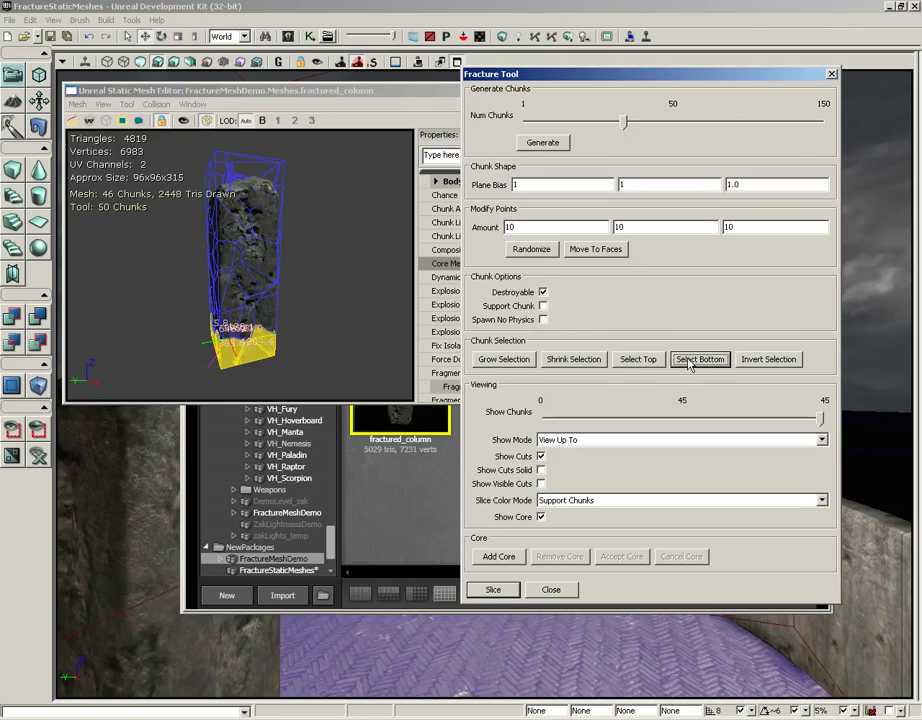
click(542, 306)
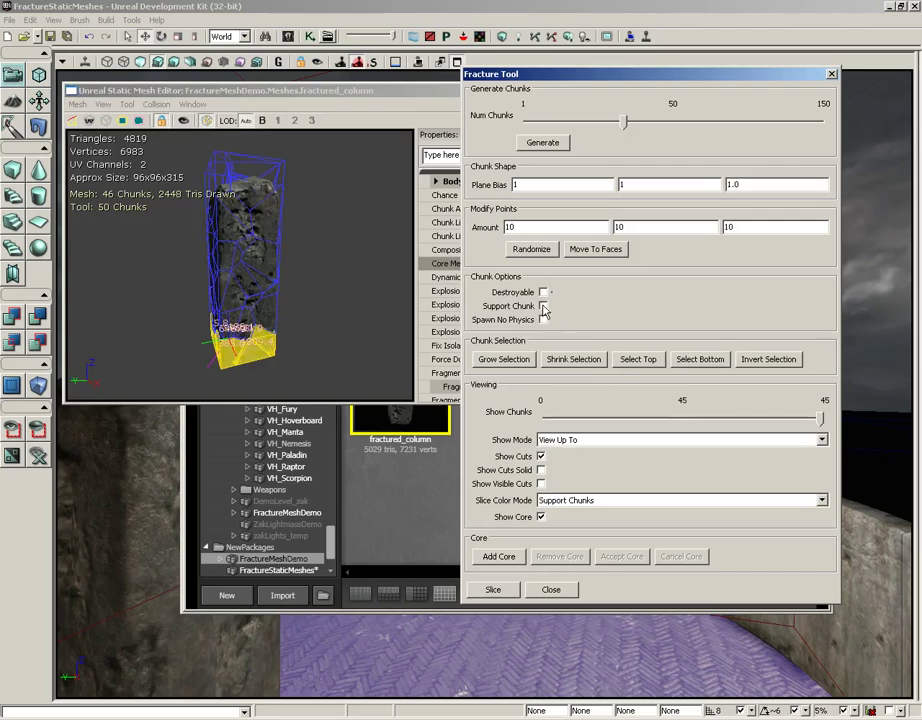
mouse_move(352, 311)
mouse_down()
mouse_move(360, 306)
mouse_move(340, 313)
mouse_move(338, 296)
mouse_move(342, 318)
mouse_move(344, 300)
mouse_up()
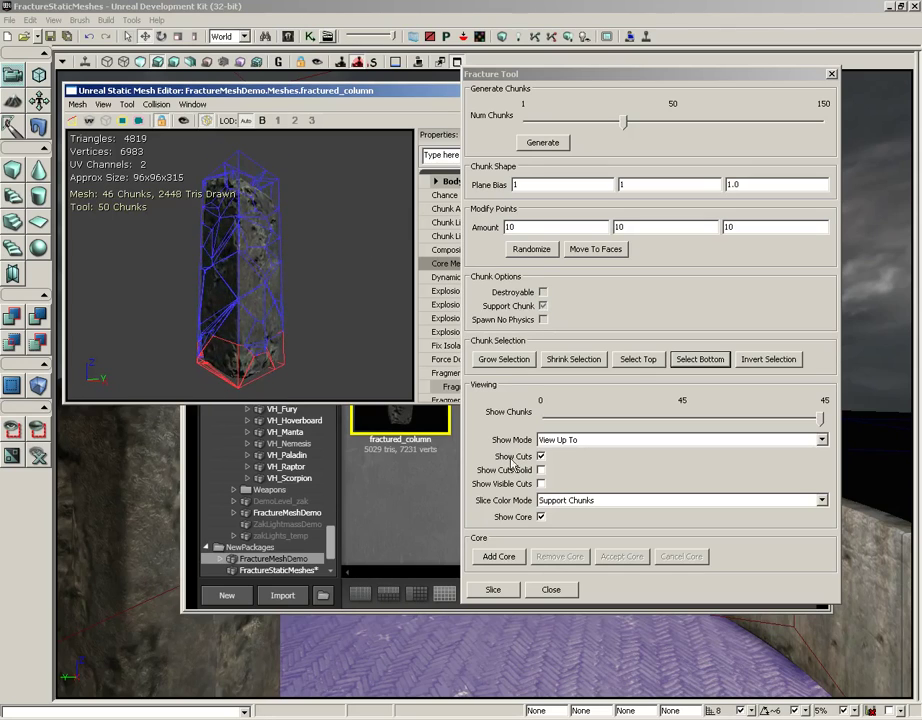
Show cuts solid and cycle colour modes through Destroyable and No Physics back to Random.
click(541, 470)
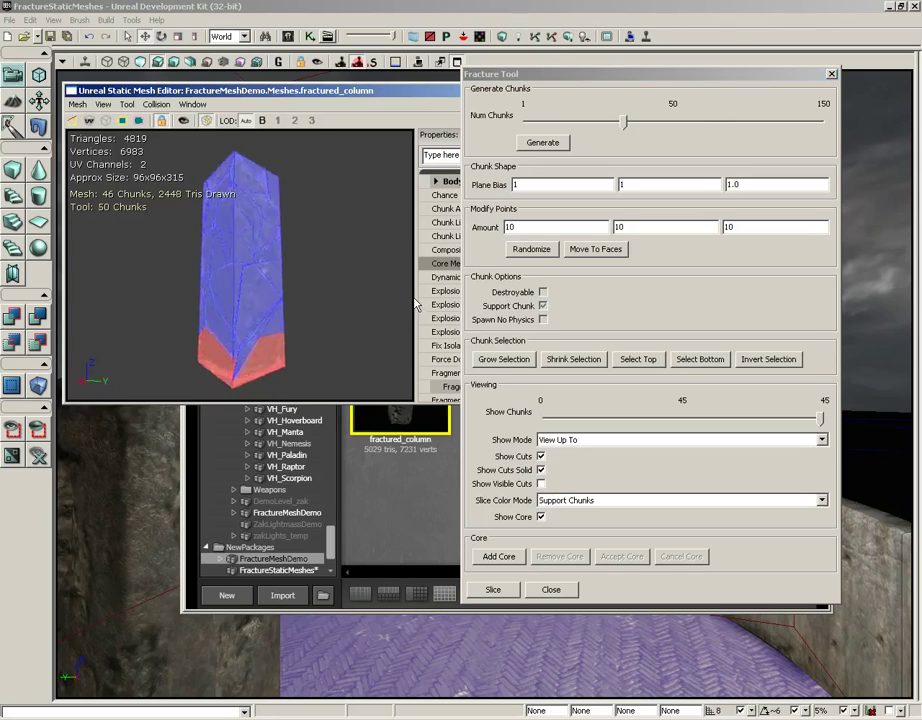
drag(418, 305, 358, 320)
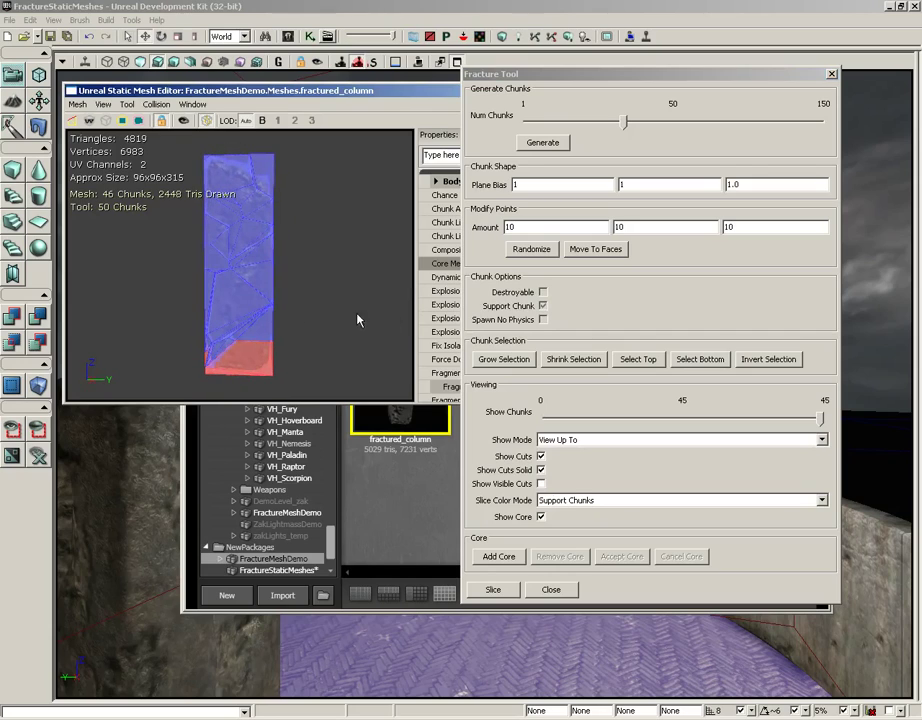
click(571, 500)
click(572, 531)
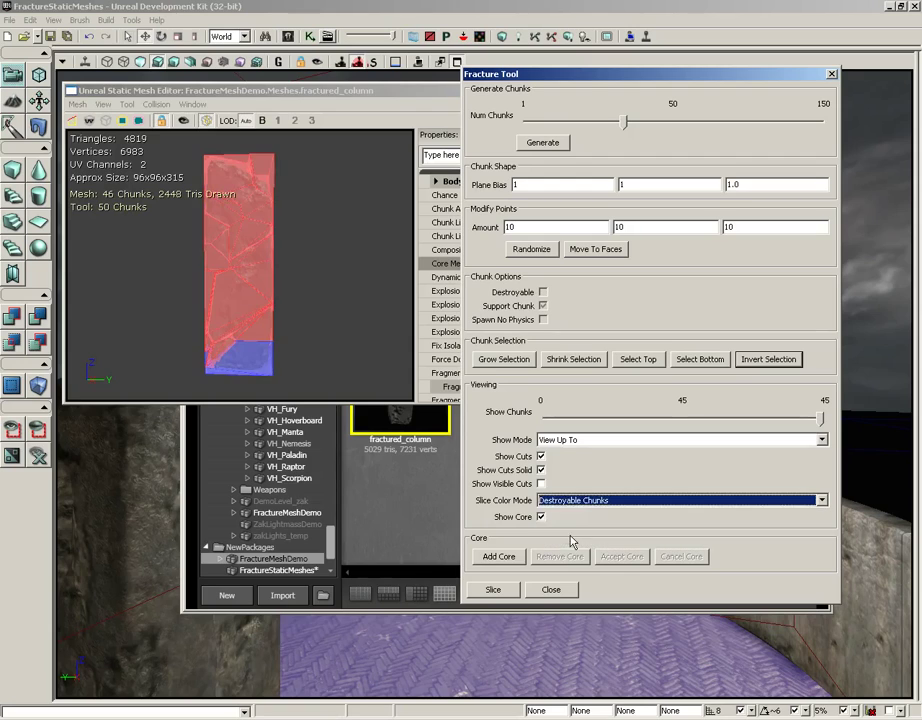
click(590, 500)
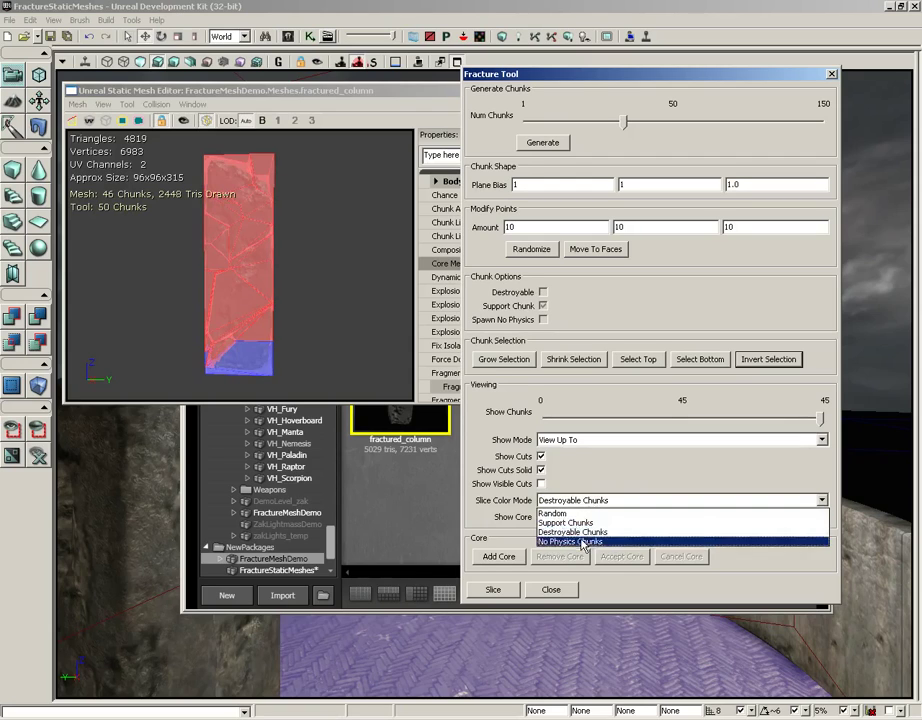
click(578, 542)
drag(350, 313, 243, 288)
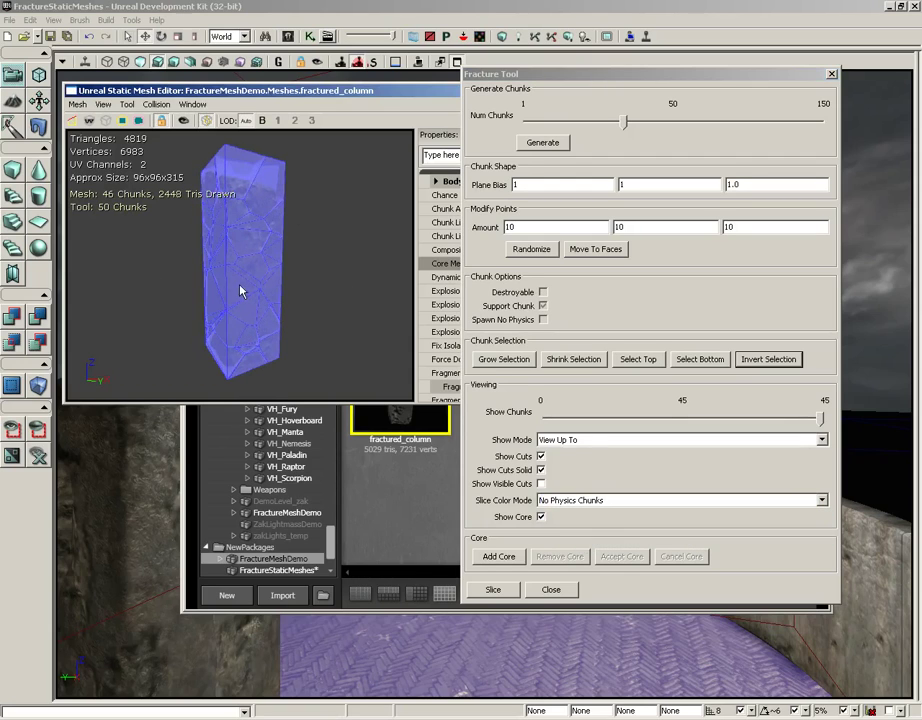
click(568, 503)
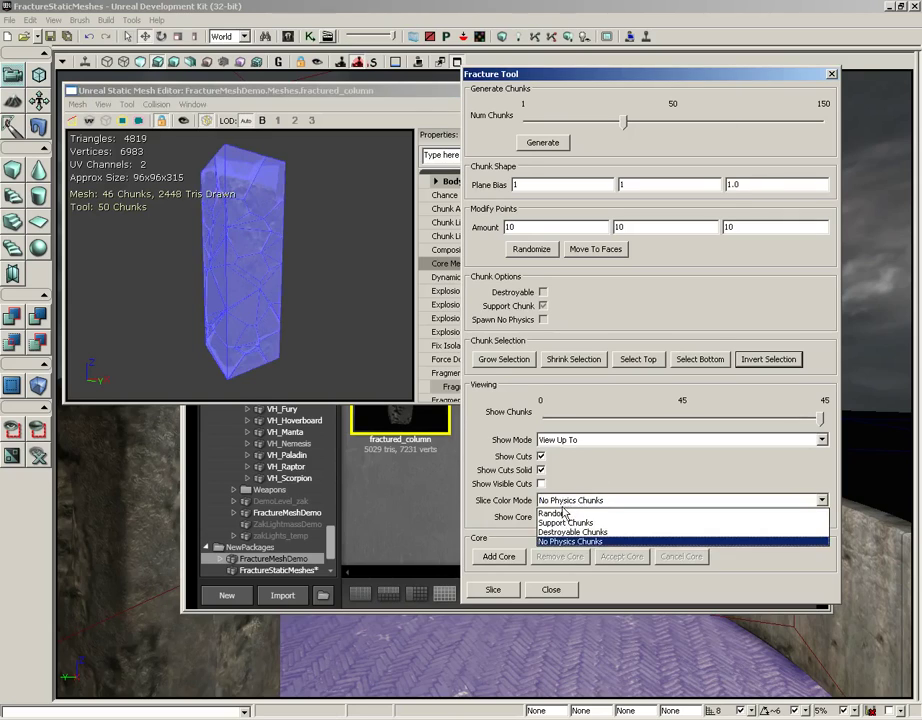
click(566, 511)
drag(350, 315, 397, 381)
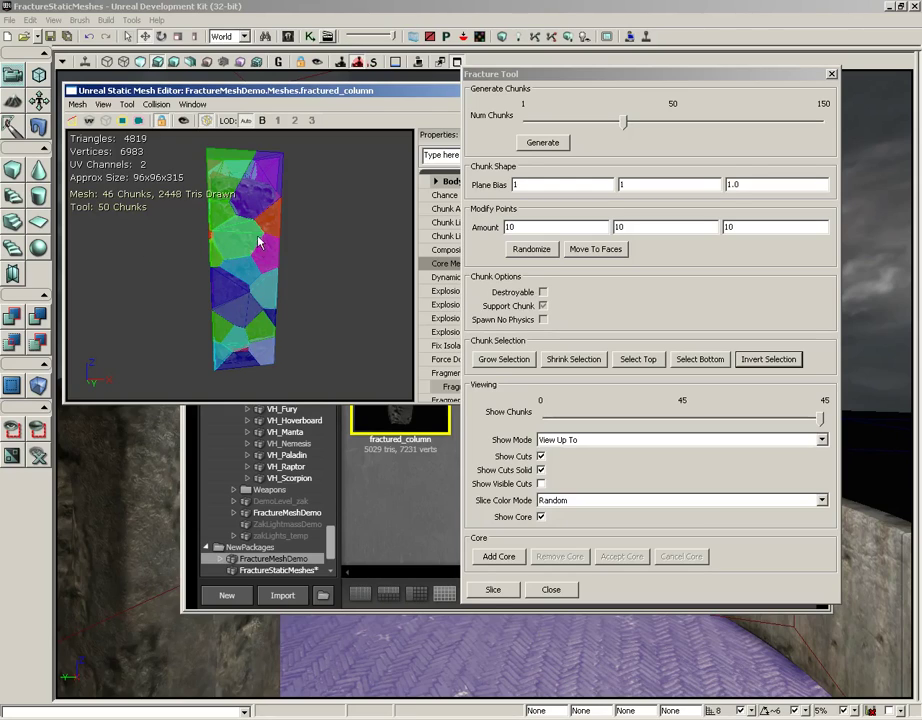
Re-slice the column into 46 chunks, close the three editor windows, and frame the column in the viewport.
click(494, 592)
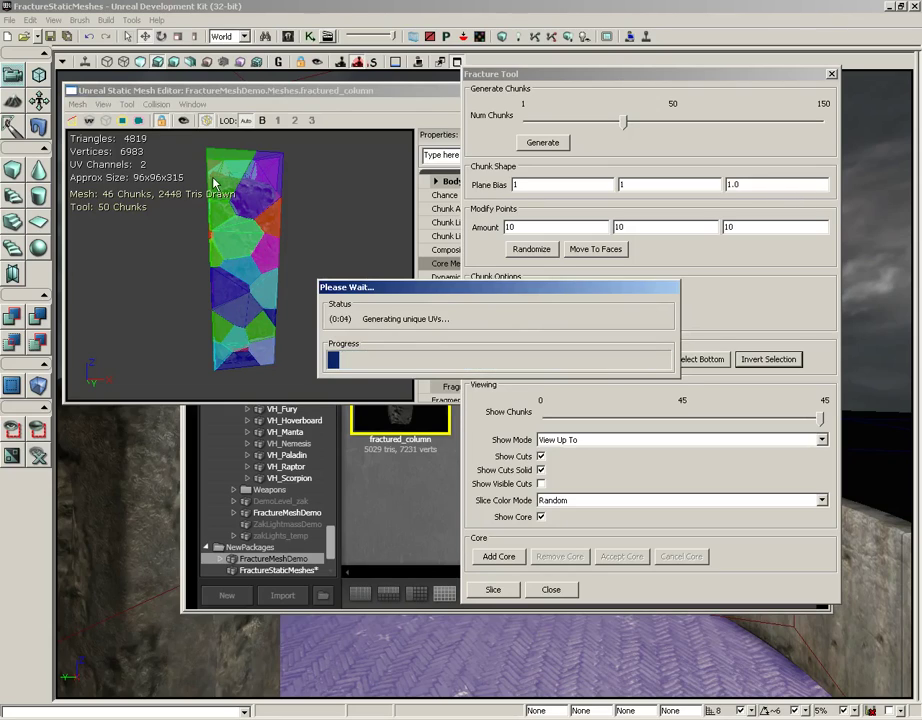
click(831, 75)
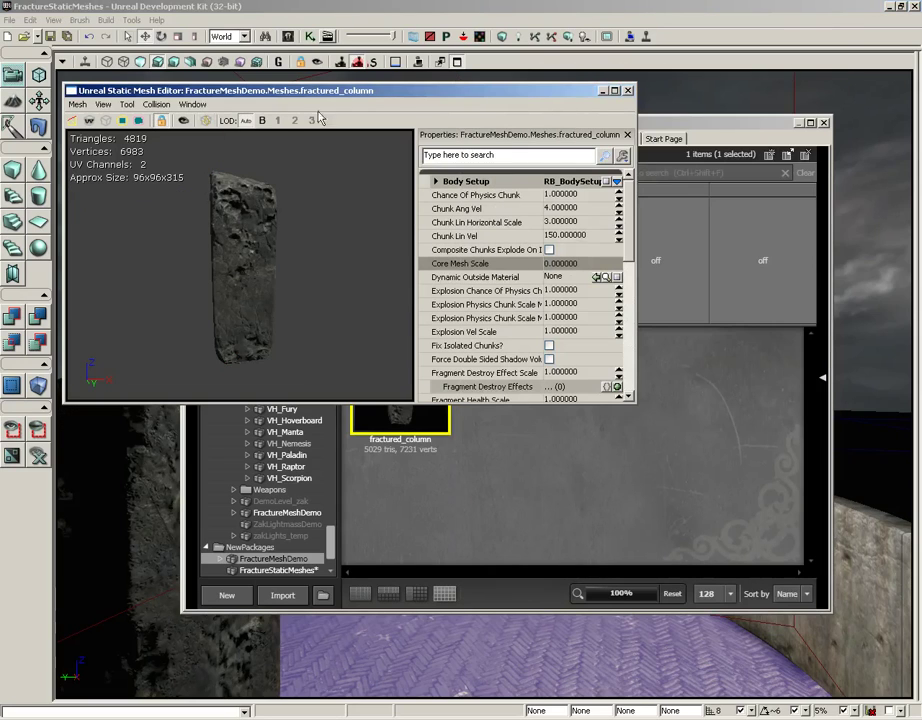
click(630, 90)
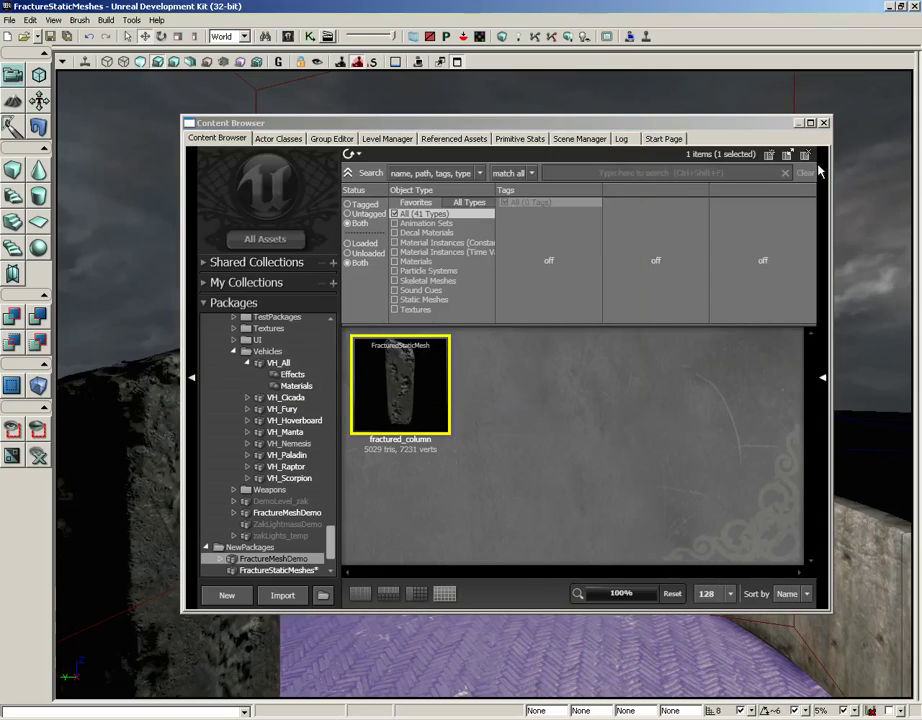
click(825, 121)
drag(656, 314, 602, 327)
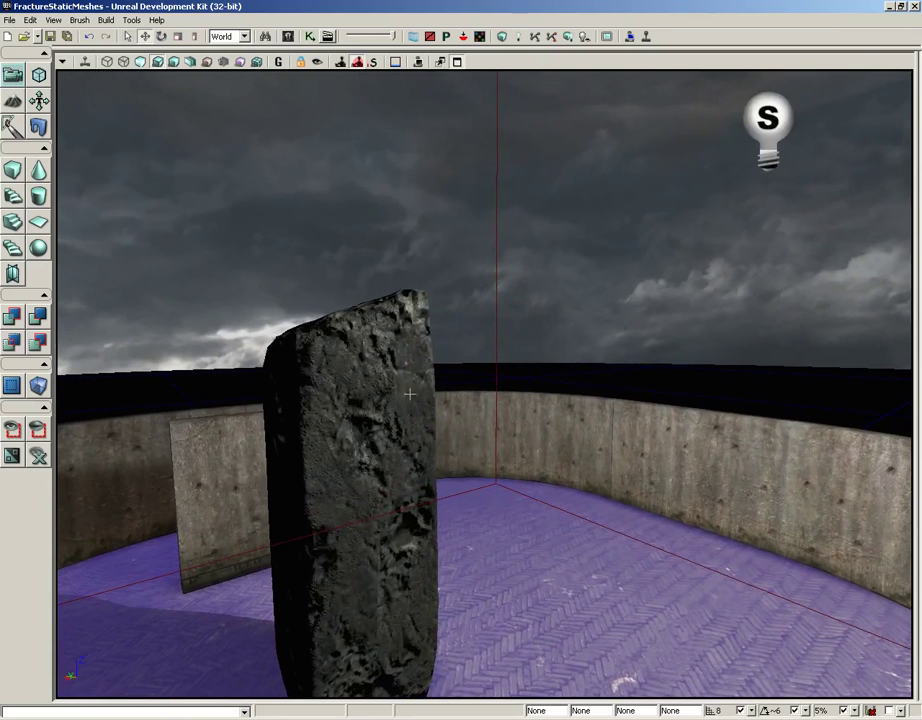